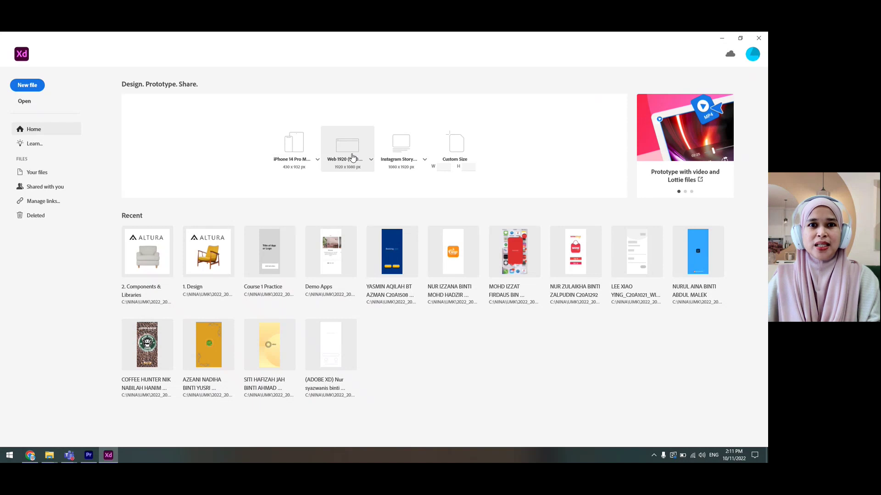
# Step: Review the artboard size presets offered for phones and tablets, web and social media
pyautogui.click(453, 149)
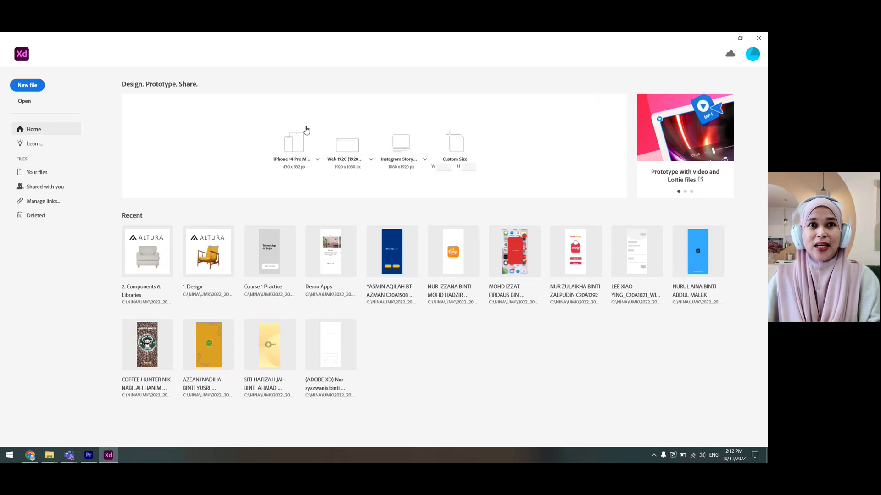
pyautogui.click(319, 164)
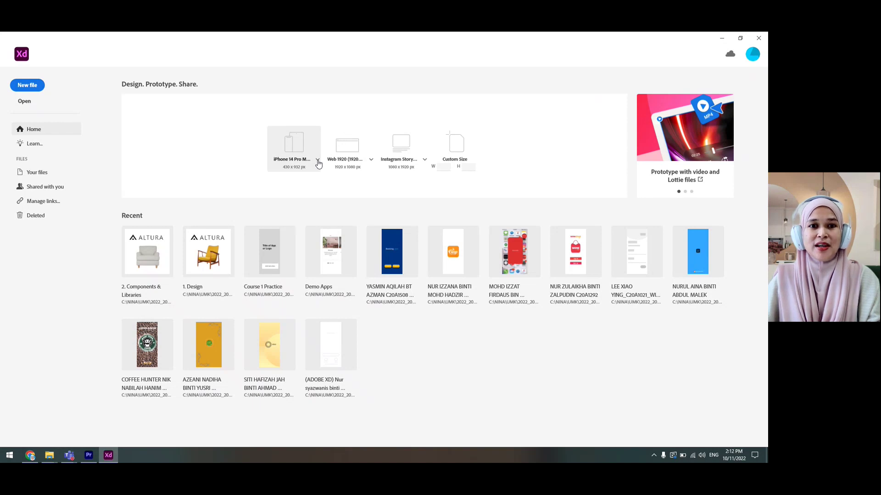
pyautogui.click(318, 161)
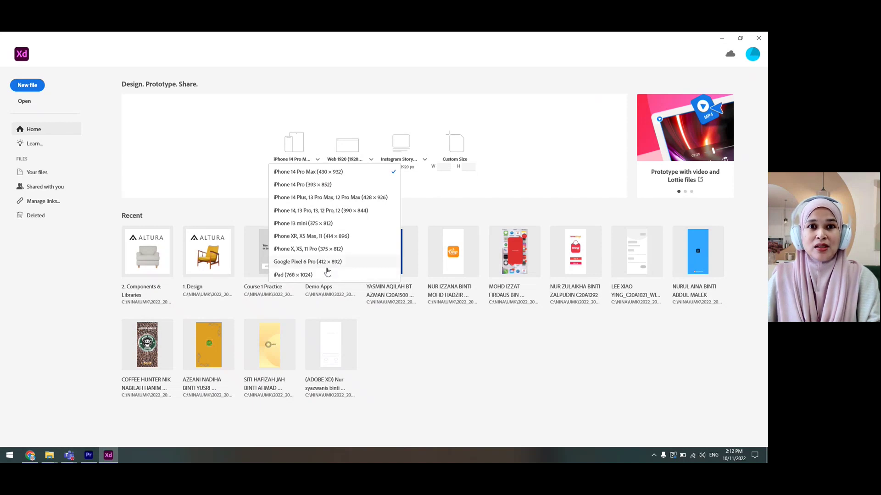
pyautogui.click(354, 87)
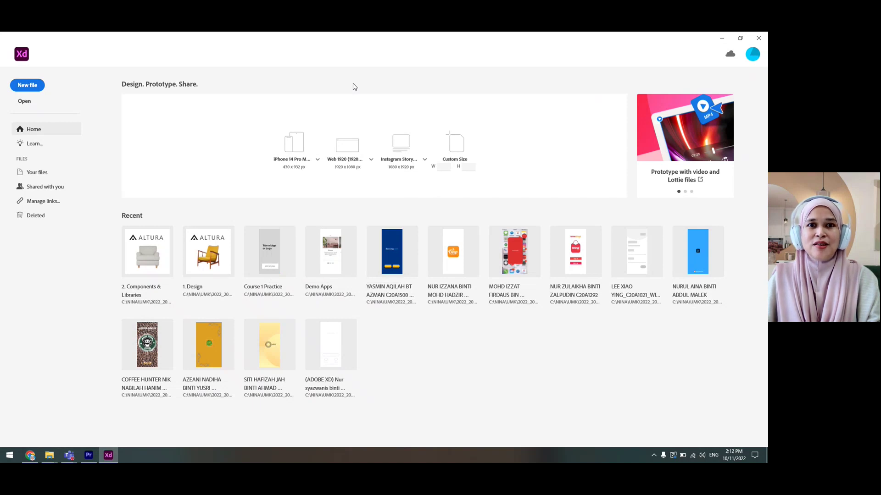
pyautogui.click(371, 159)
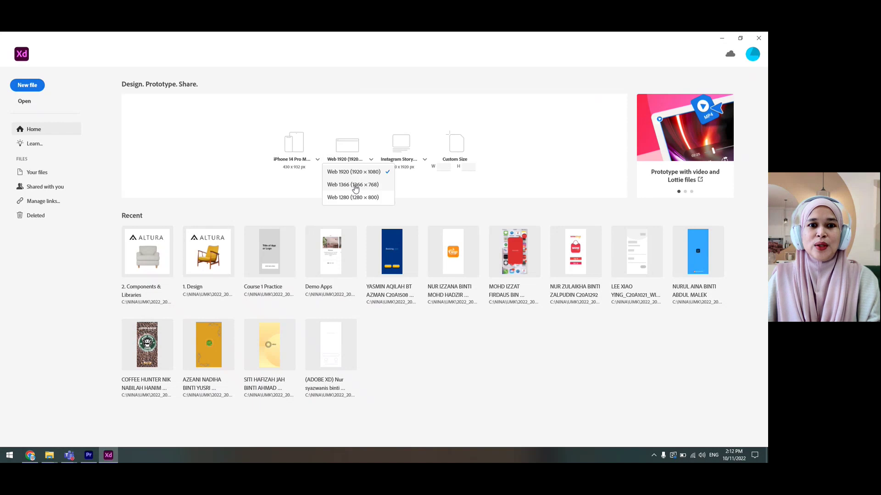
pyautogui.click(414, 103)
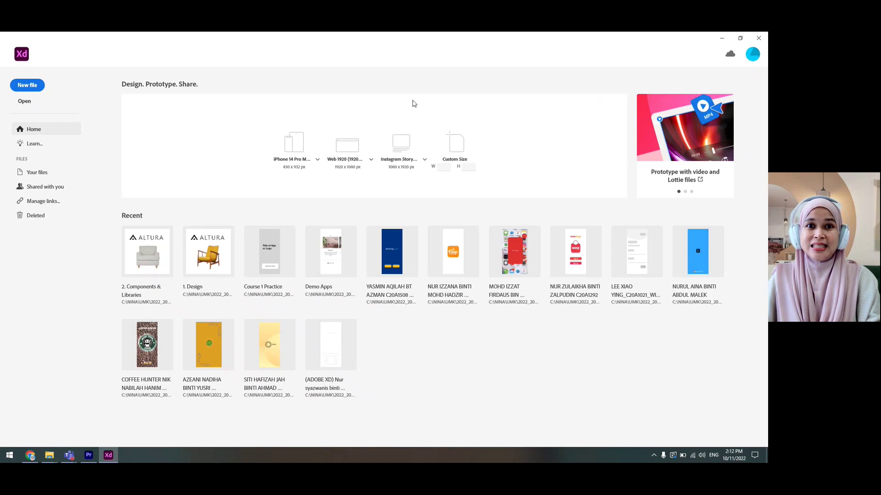
pyautogui.click(420, 178)
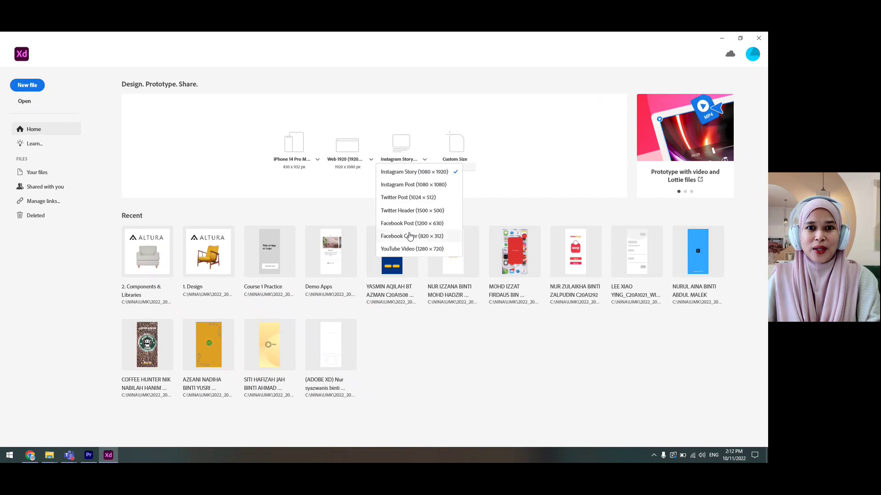
pyautogui.click(468, 88)
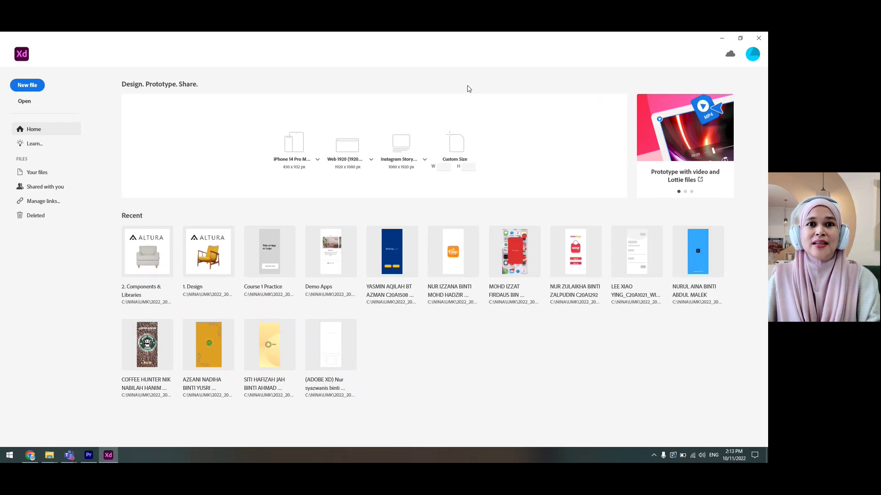
# Step: Try a custom artboard size of 600 wide by 300 high, and clear both values
pyautogui.click(446, 169)
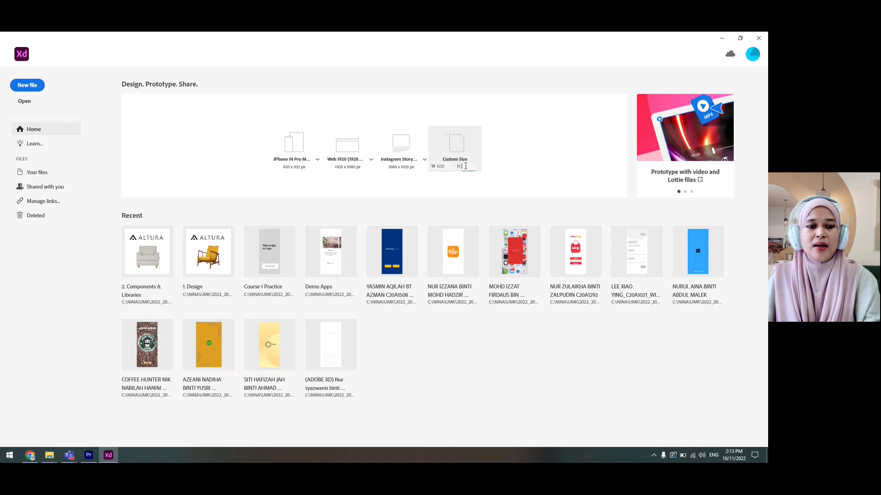
pyautogui.write('300')
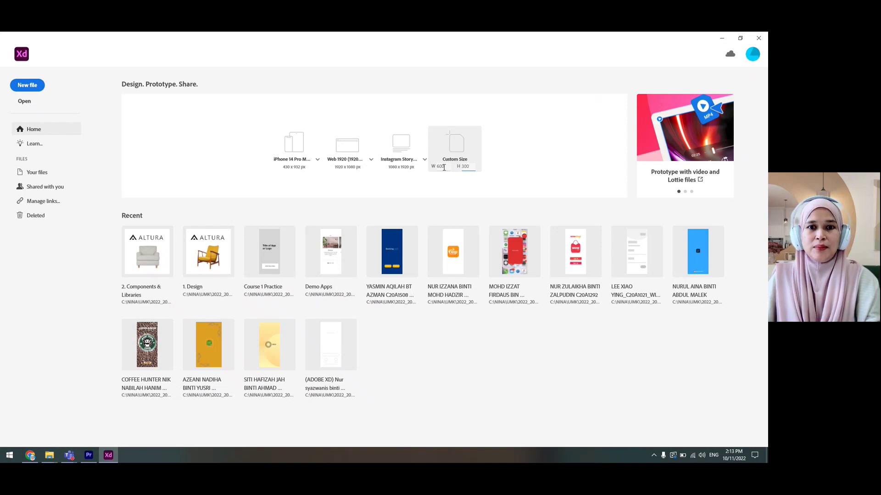
pyautogui.click(447, 168)
pyautogui.press('BackSpace')
pyautogui.click(461, 167)
pyautogui.press('BackSpace')
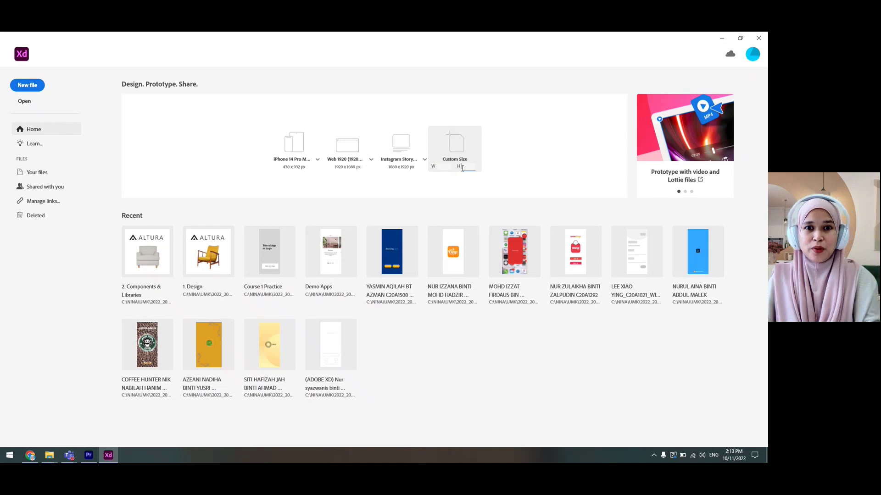
# Step: Create a new document from the iPhone 14 Pro Max (430 × 932) preset
pyautogui.click(317, 160)
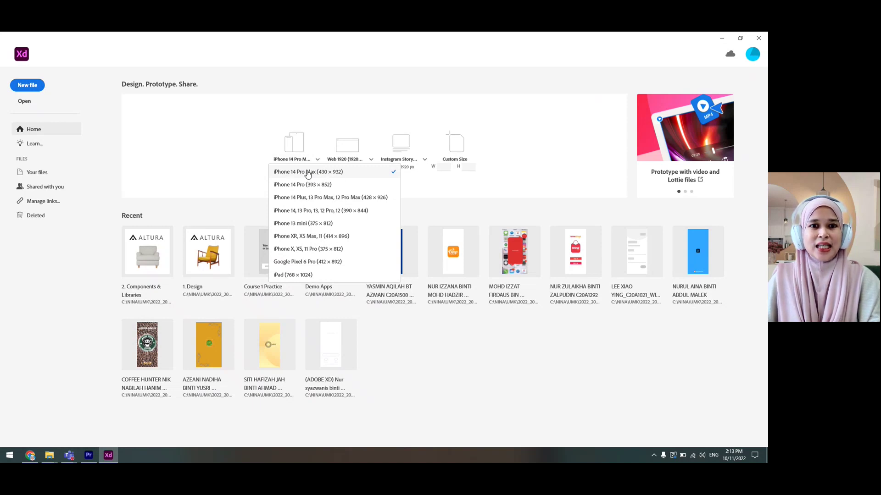
pyautogui.click(308, 174)
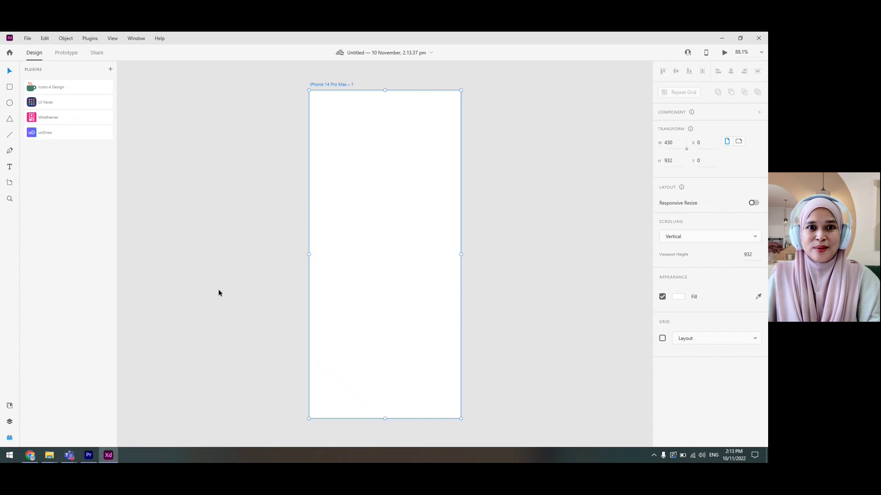
pyautogui.scroll(5, 215, 288)
pyautogui.moveTo(395, 160); pyautogui.dragTo(181, 271)
pyautogui.scroll(2, 157, 153)
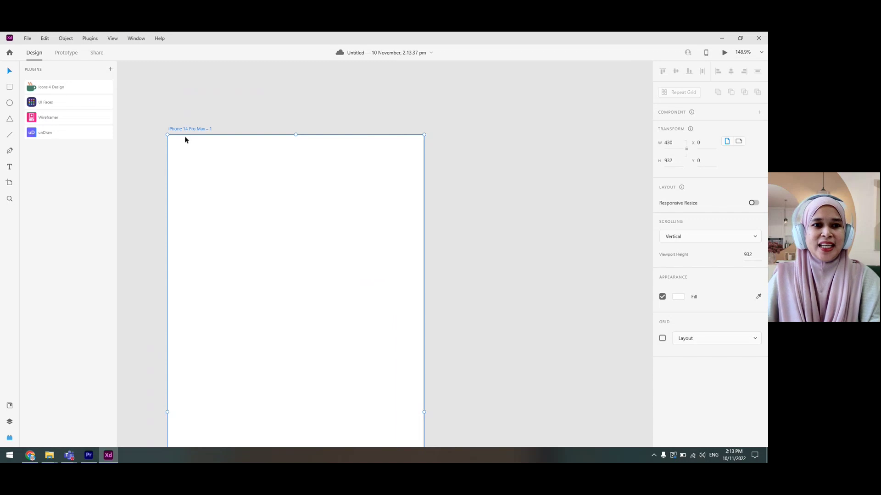
pyautogui.scroll(1, 184, 138)
pyautogui.scroll(4, 184, 136)
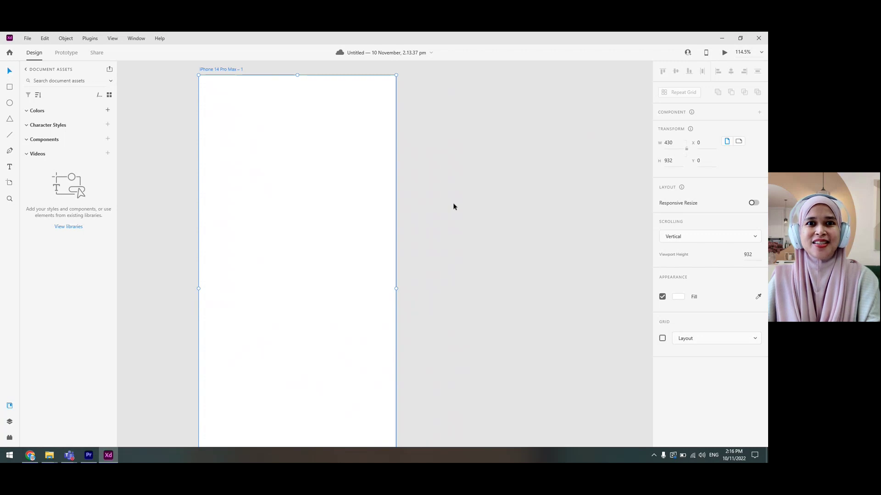
pyautogui.moveTo(331, 261); pyautogui.dragTo(307, 207)
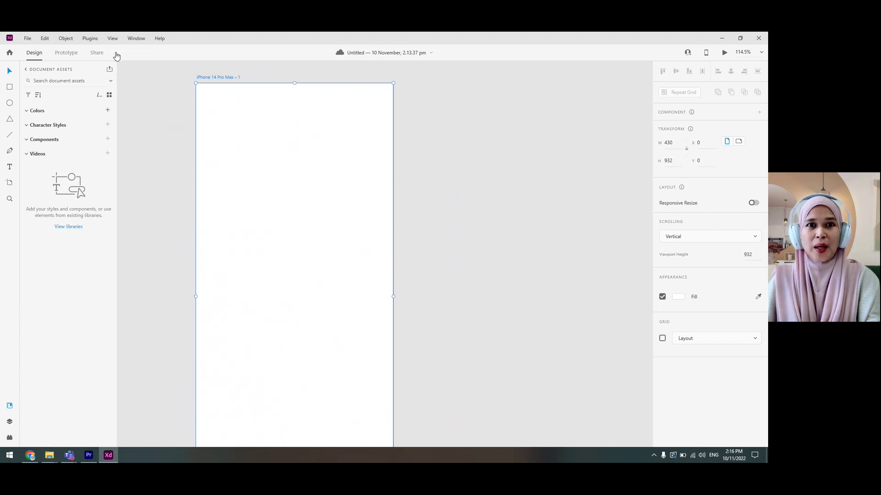
pyautogui.click(36, 56)
pyautogui.click(68, 56)
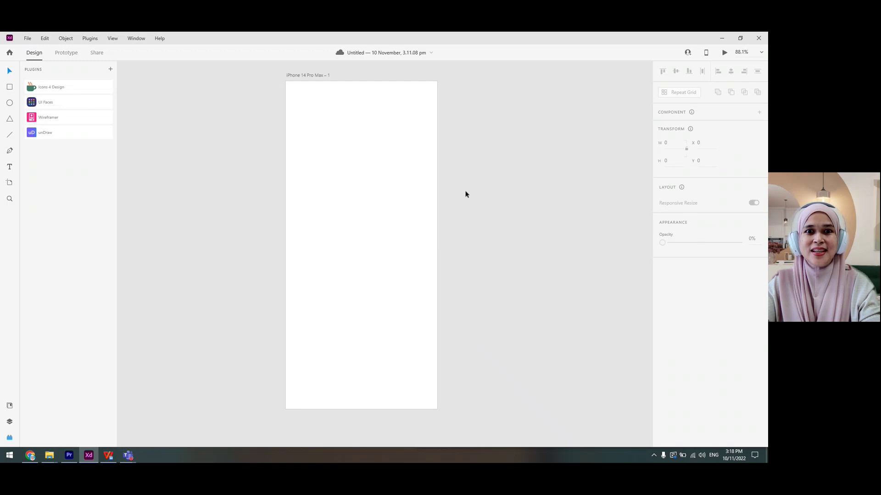
pyautogui.click(377, 154)
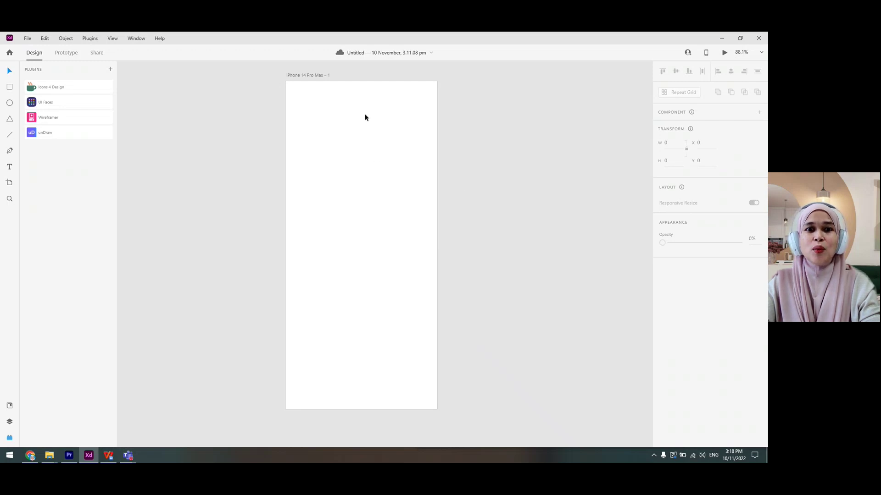
pyautogui.click(372, 178)
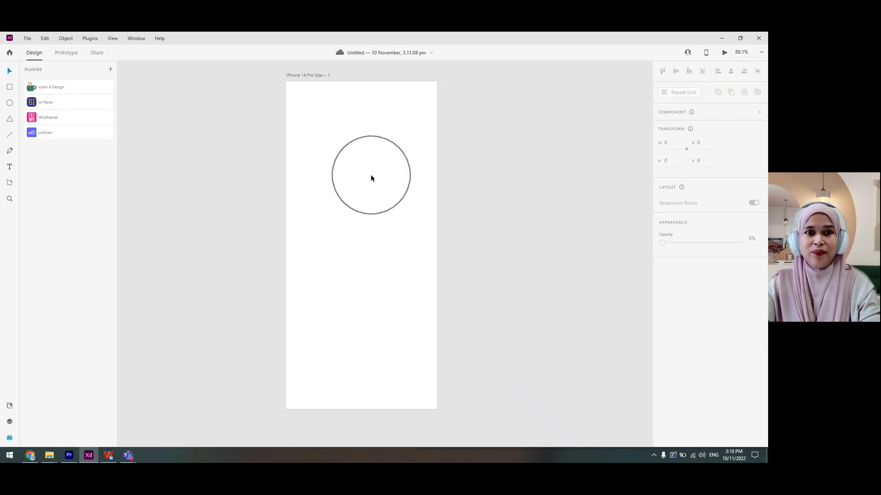
pyautogui.scroll(4, 329, 127)
pyautogui.scroll(3, 281, 236)
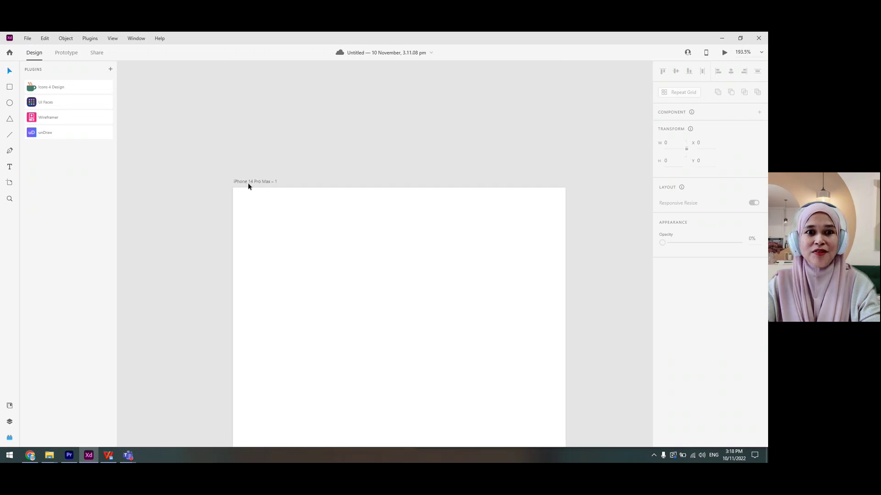
pyautogui.click(274, 183)
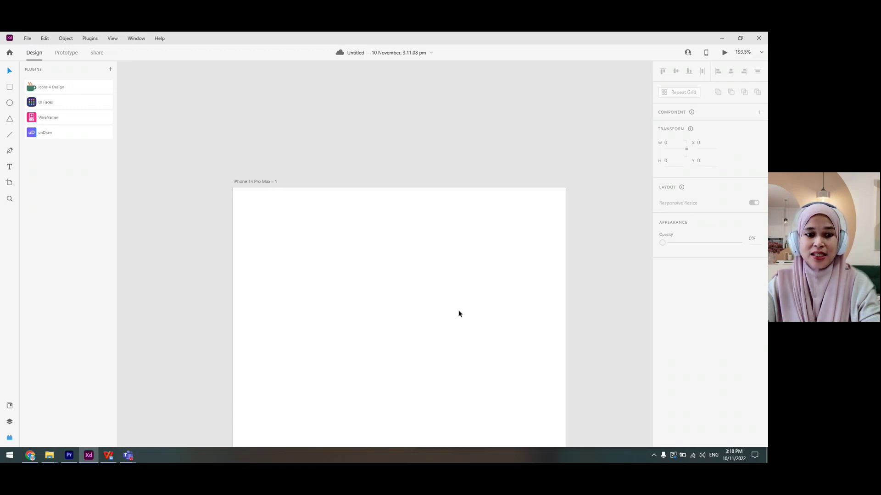
# Step: Duplicate the iPhone 14 Pro Max artboard beside the original, at about X 489 and Y 0
pyautogui.scroll(-3, 458, 314)
pyautogui.moveTo(456, 348); pyautogui.dragTo(385, 202)
pyautogui.scroll(-2, 385, 201)
pyautogui.moveTo(383, 242); pyautogui.dragTo(346, 228)
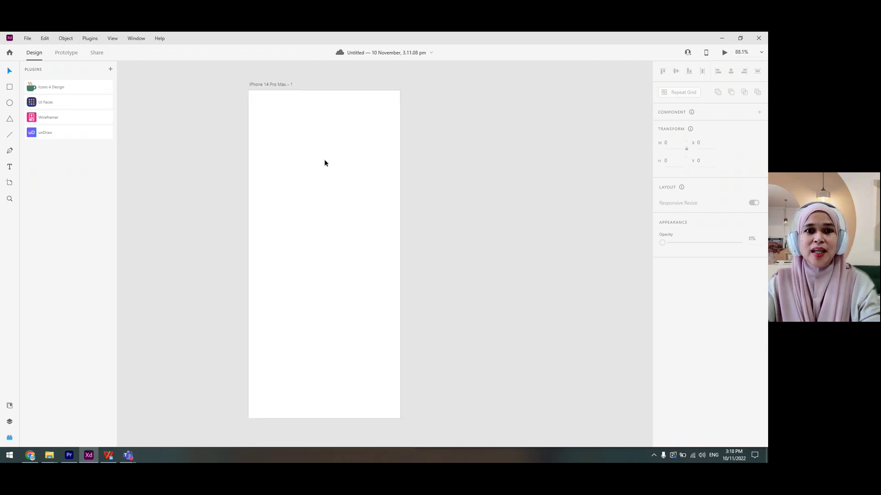
pyautogui.click(325, 127)
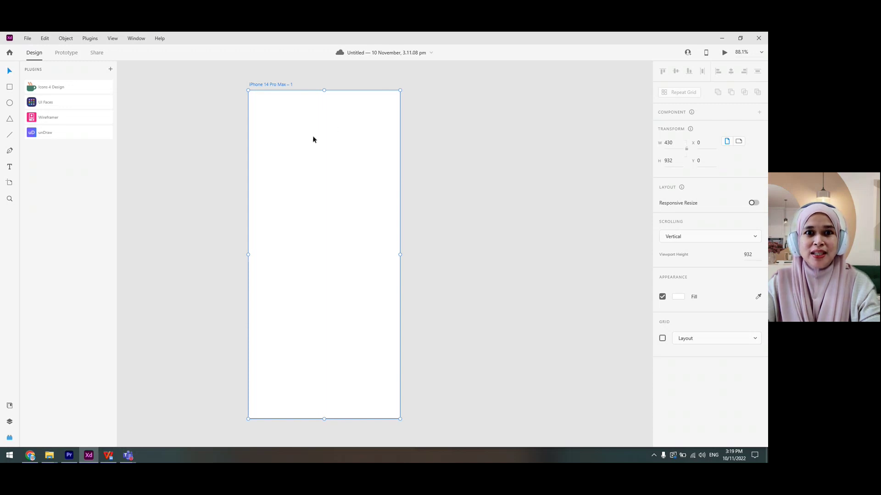
pyautogui.moveTo(301, 140); pyautogui.dragTo(473, 144)
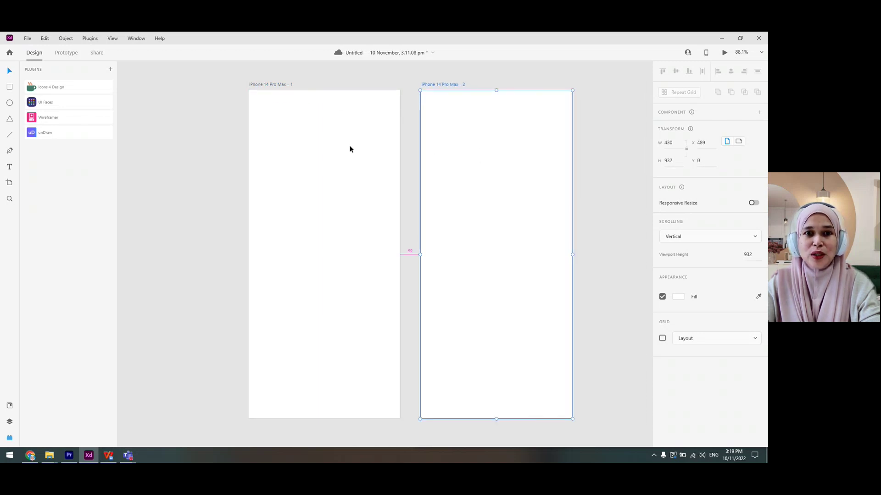
# Step: Magnify the artboards with the Zoom tool up to 6400%
pyautogui.scroll(3, 350, 147)
pyautogui.scroll(2, 305, 208)
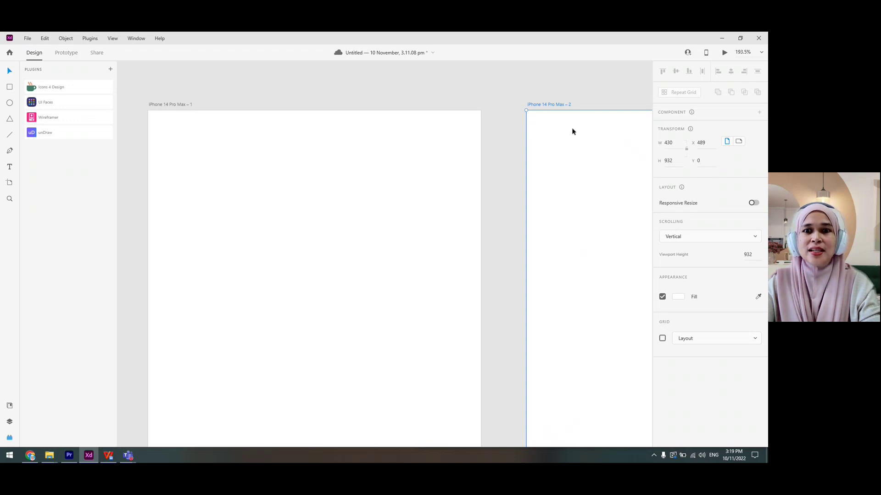
pyautogui.moveTo(573, 163); pyautogui.dragTo(377, 165)
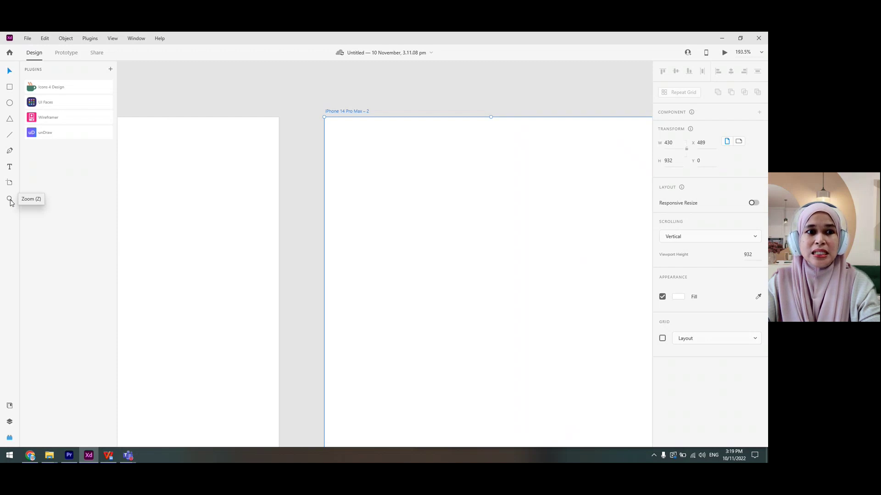
pyautogui.click(10, 199)
pyautogui.click(228, 209)
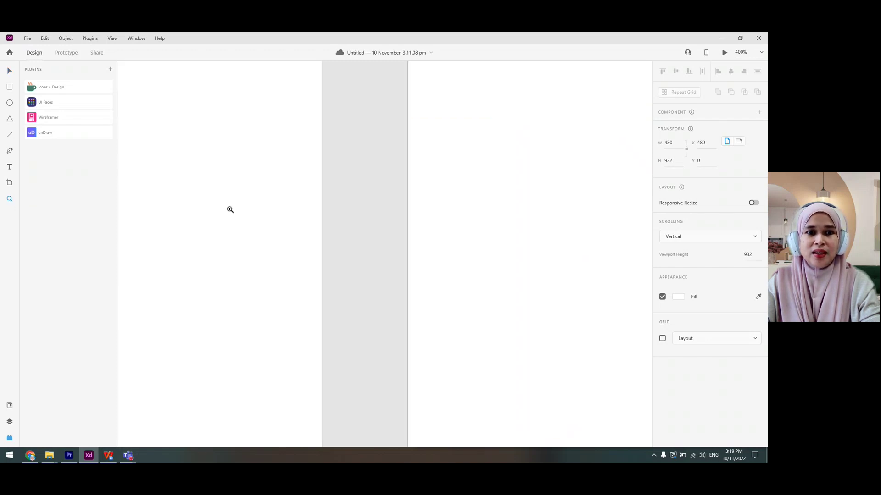
pyautogui.click(230, 210)
pyautogui.click(230, 210)
pyautogui.click(230, 210)
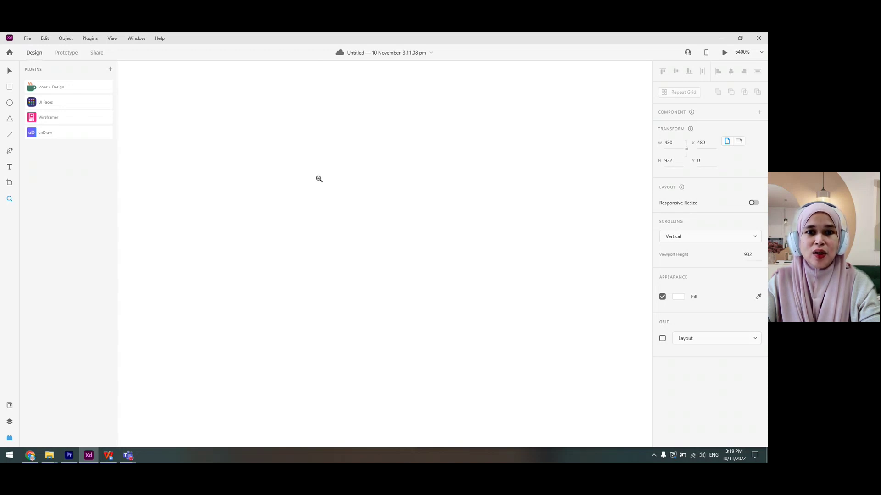
# Step: Zoom back out to 33% to show both artboards, and return to the Select tool with nothing selected
pyautogui.keyDown('alt'); pyautogui.click(342, 172); pyautogui.keyUp('alt')
pyautogui.keyDown('alt'); pyautogui.click(341, 172); pyautogui.keyUp('alt')
pyautogui.keyDown('alt'); pyautogui.click(341, 171); pyautogui.keyUp('alt')
pyautogui.keyDown('alt'); pyautogui.click(342, 171); pyautogui.keyUp('alt')
pyautogui.keyDown('alt'); pyautogui.click(342, 171); pyautogui.keyUp('alt')
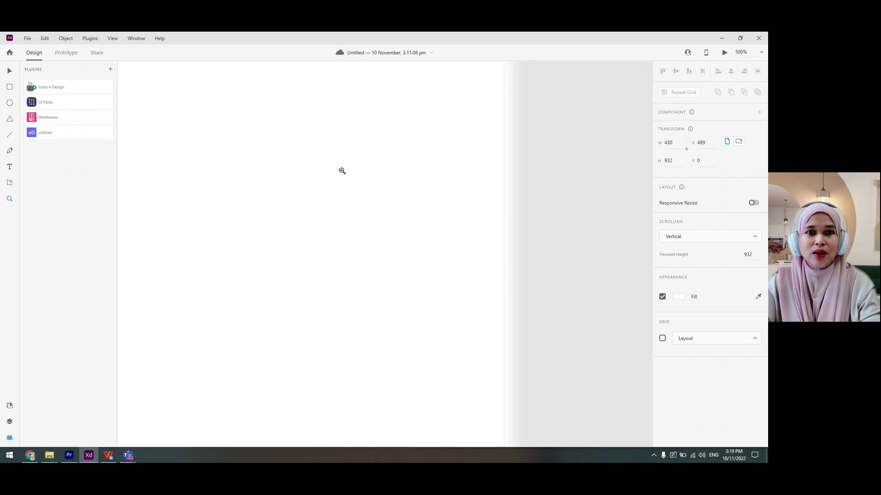
pyautogui.keyDown('alt'); pyautogui.click(341, 171); pyautogui.keyUp('alt')
pyautogui.keyDown('alt'); pyautogui.click(342, 171); pyautogui.keyUp('alt')
pyautogui.keyDown('alt'); pyautogui.click(341, 170); pyautogui.keyUp('alt')
pyautogui.keyDown('alt'); pyautogui.click(342, 171); pyautogui.keyUp('alt')
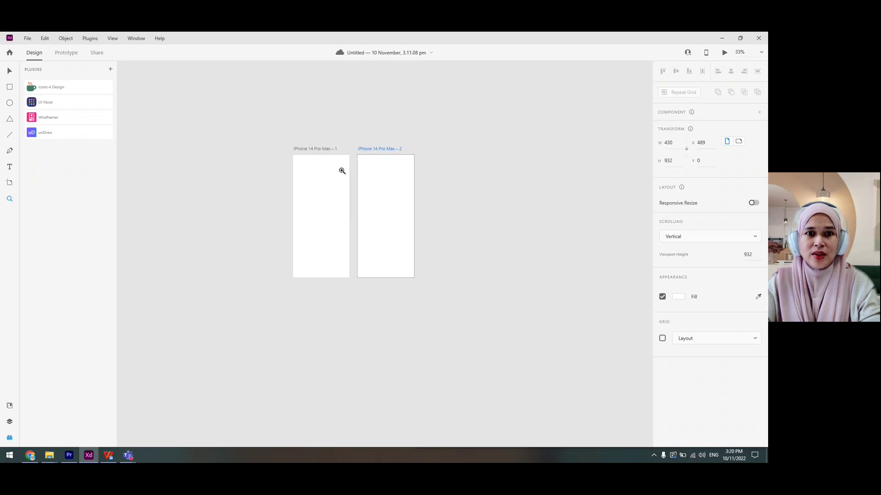
pyautogui.press('v')
pyautogui.click(445, 192)
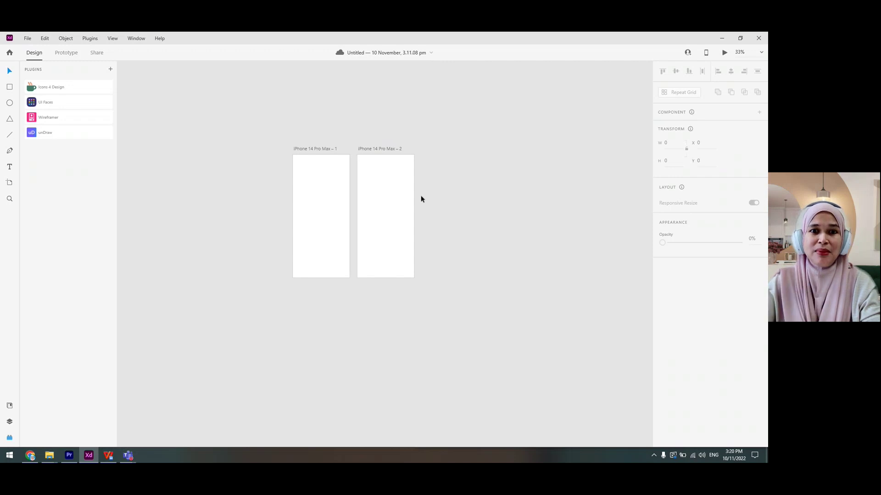
# Step: Inspect the two artboards at different magnifications, and set the canvas zoom to 150%
pyautogui.scroll(3, 442, 188)
pyautogui.scroll(4, 442, 186)
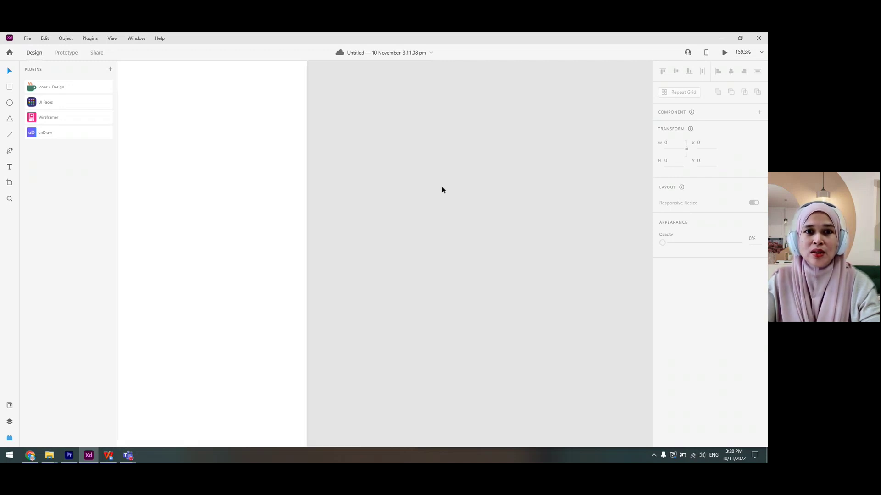
pyautogui.hscroll(-7, 522, 238)
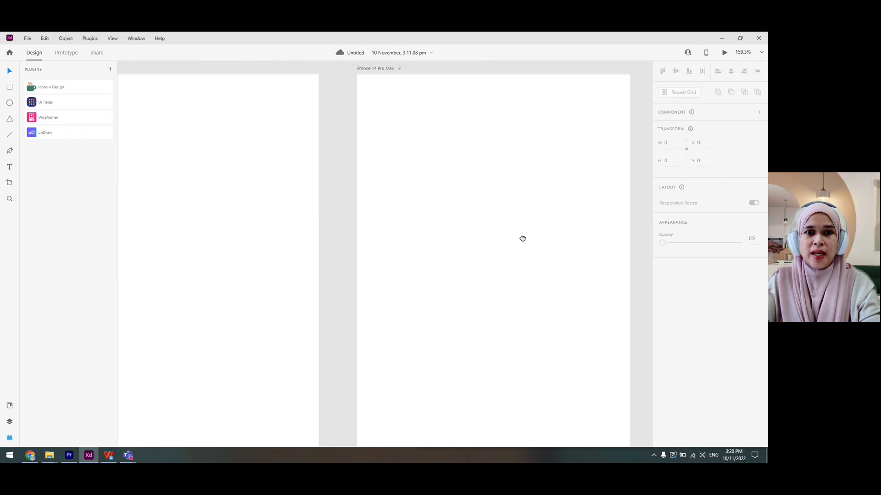
pyautogui.scroll(2, 415, 185)
pyautogui.scroll(-2, 413, 185)
pyautogui.scroll(-4, 414, 184)
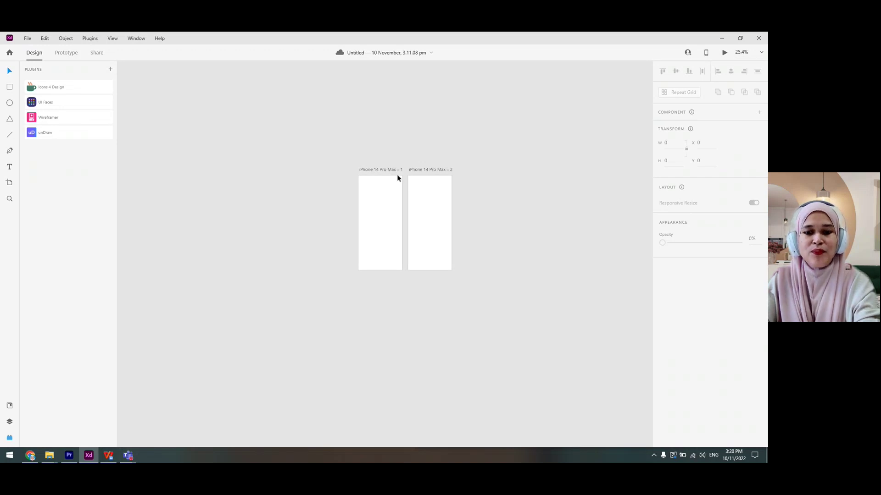
pyautogui.hotkey('ctrl', '1')
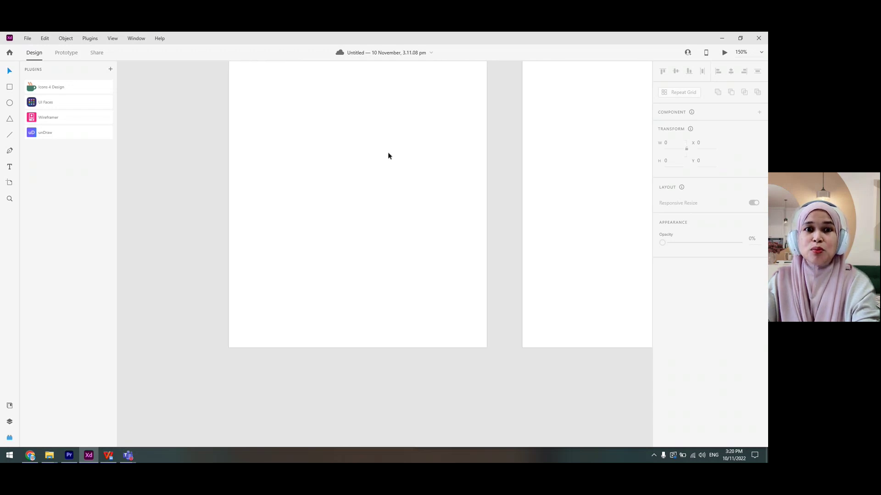
# Step: Duplicate both iPhone 14 Pro Max artboards together, placing the copies beside the originals with the first copy at X 978, Y 0
pyautogui.hotkey('ctrl', '-')
pyautogui.hotkey('ctrl', '-')
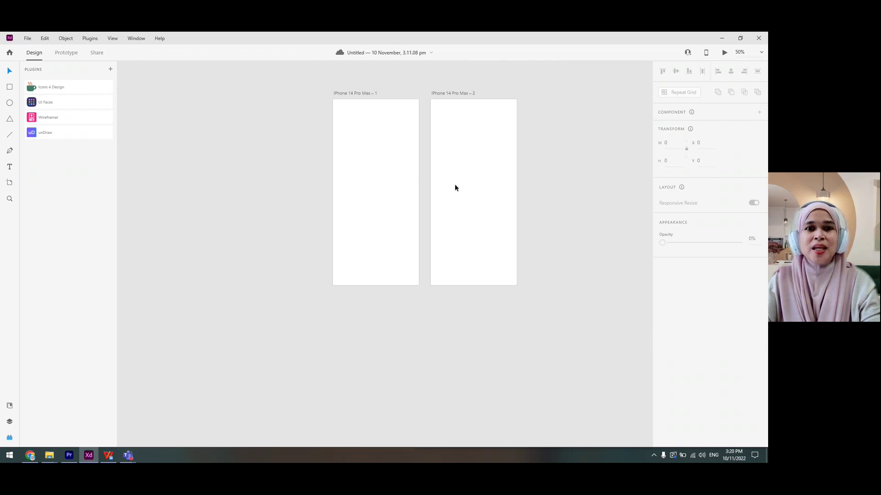
pyautogui.hscroll(5, 454, 191)
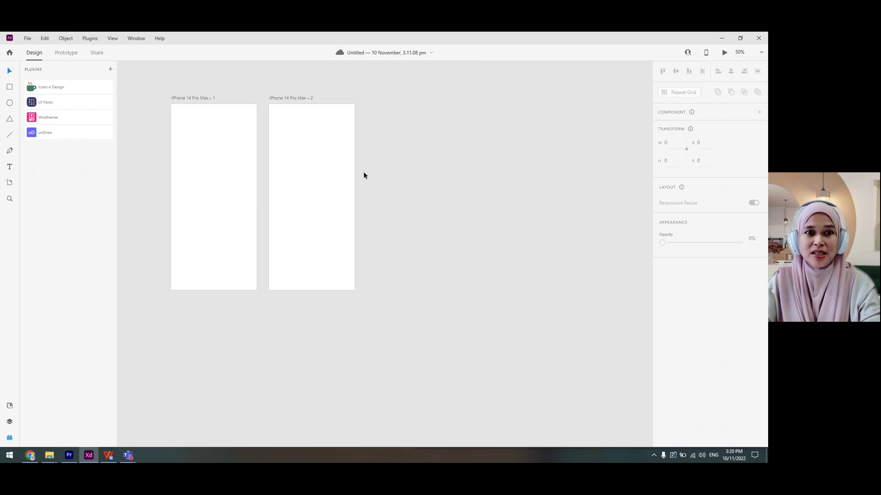
pyautogui.click(214, 169)
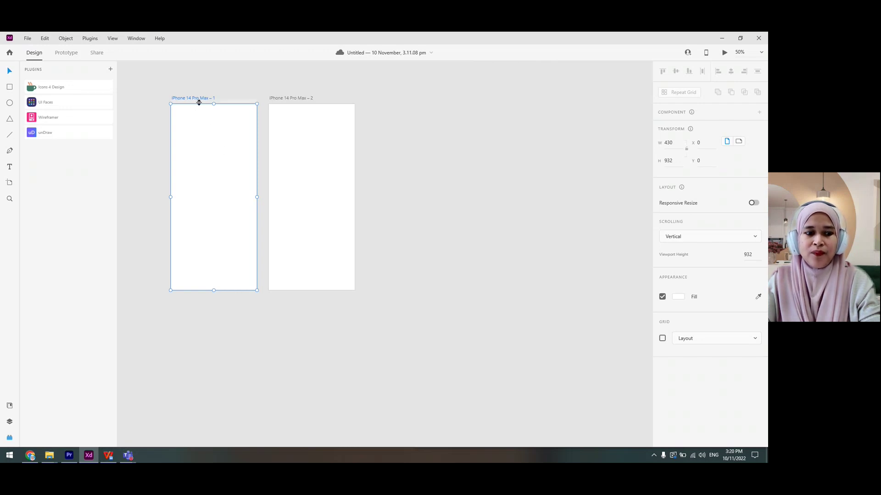
pyautogui.keyDown('shift'); pyautogui.click(308, 165); pyautogui.keyUp('shift')
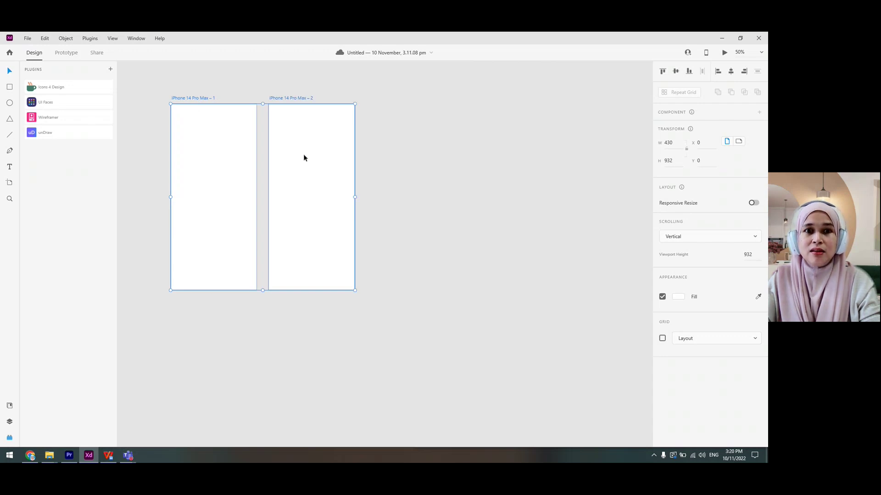
pyautogui.moveTo(297, 161); pyautogui.dragTo(491, 178)
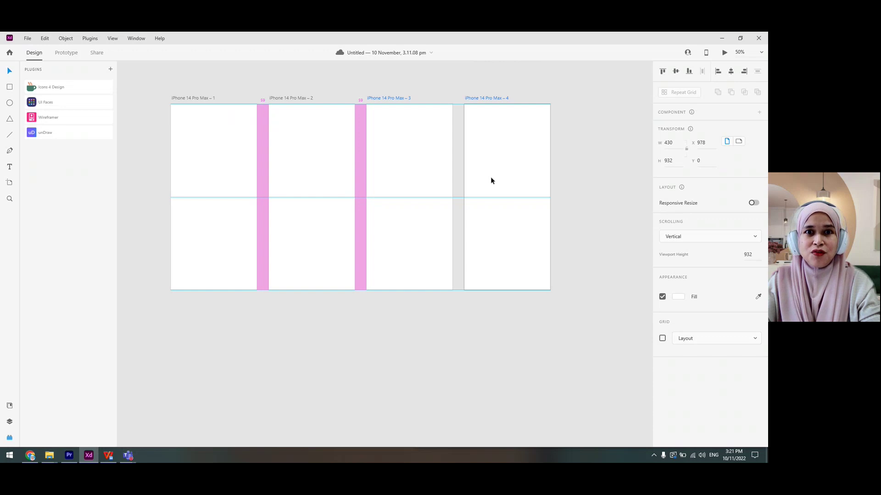
pyautogui.click(348, 212)
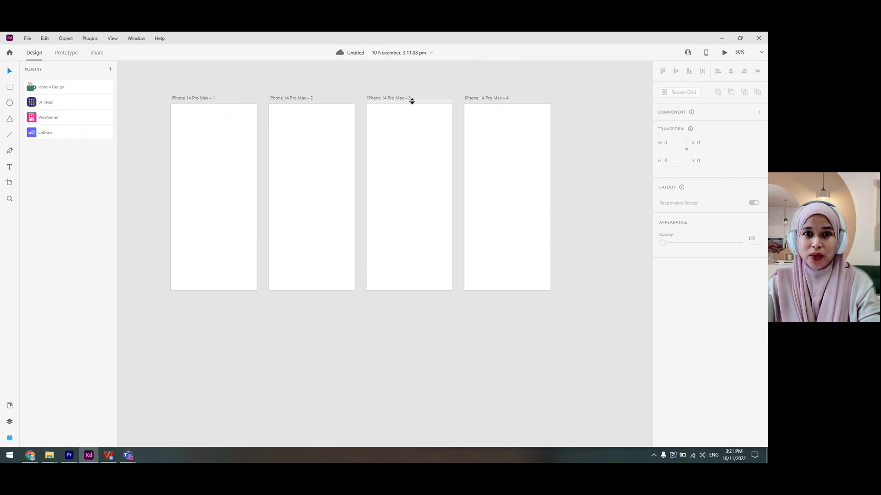
# Step: Delete the two duplicated artboards, iPhone 14 Pro Max – 3 and iPhone 14 Pro Max – 4
pyautogui.click(508, 130)
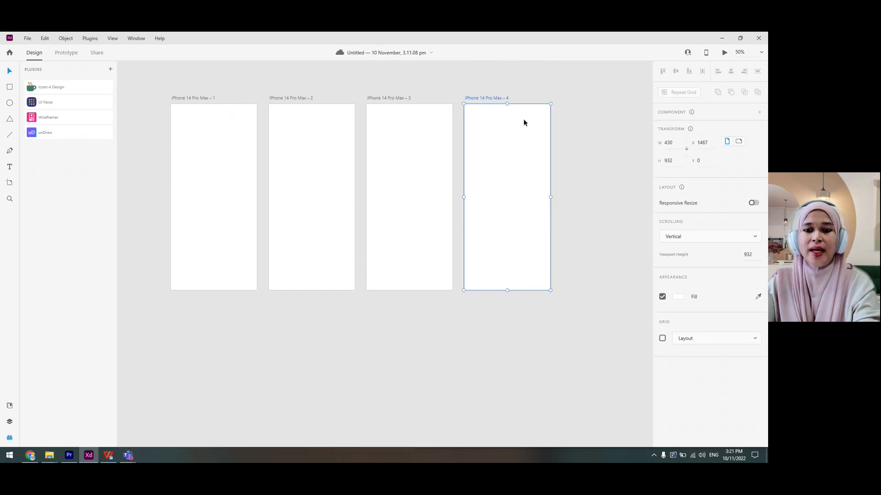
pyautogui.press('Delete')
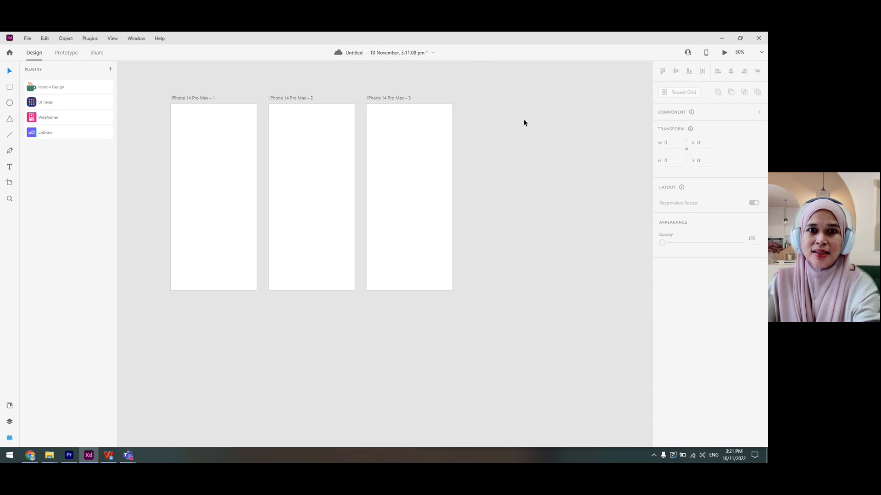
pyautogui.click(411, 123)
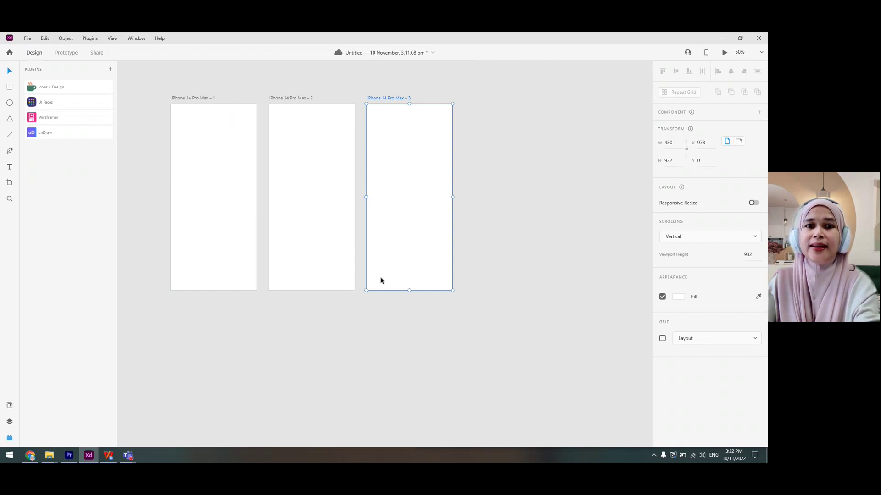
pyautogui.press('Delete')
pyautogui.click(386, 251)
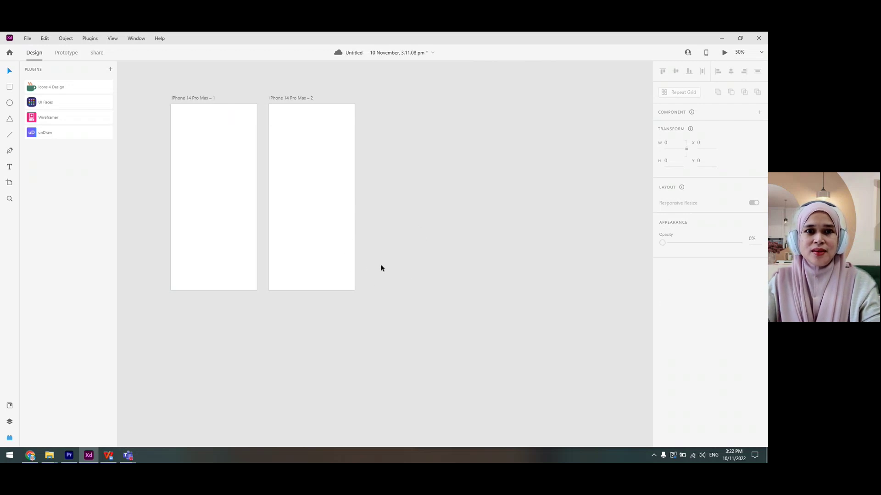
# Step: Draw a rectangle about 138 by 126 near the top-left corner of the first artboard, at about X 36, Y 46
pyautogui.scroll(5, 381, 268)
pyautogui.moveTo(233, 200); pyautogui.dragTo(475, 281)
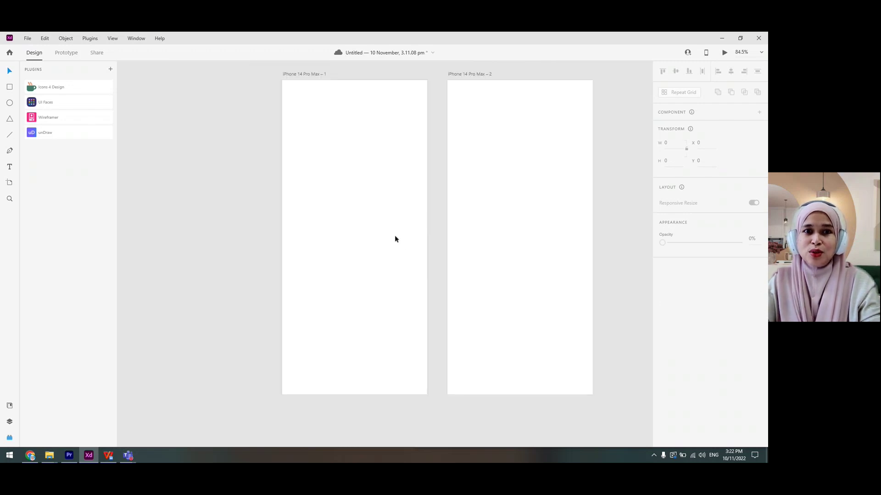
pyautogui.scroll(2, 395, 238)
pyautogui.moveTo(364, 173); pyautogui.dragTo(281, 233)
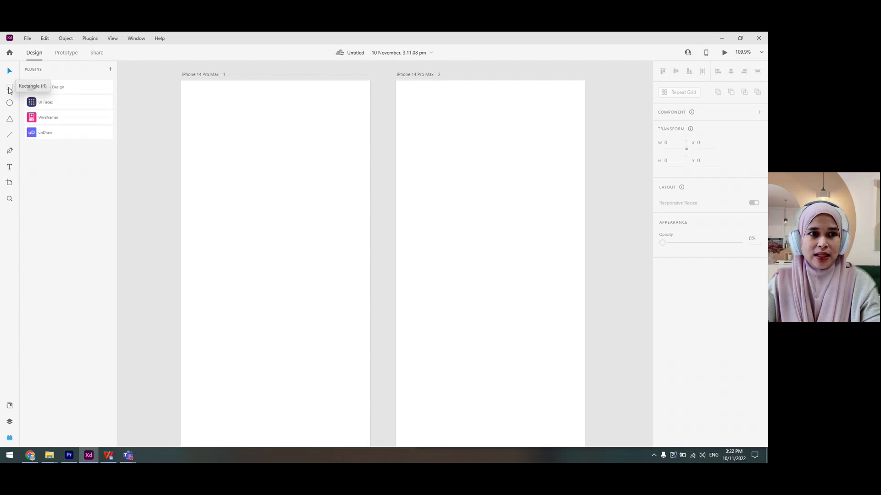
pyautogui.click(9, 88)
pyautogui.moveTo(197, 102); pyautogui.dragTo(258, 156)
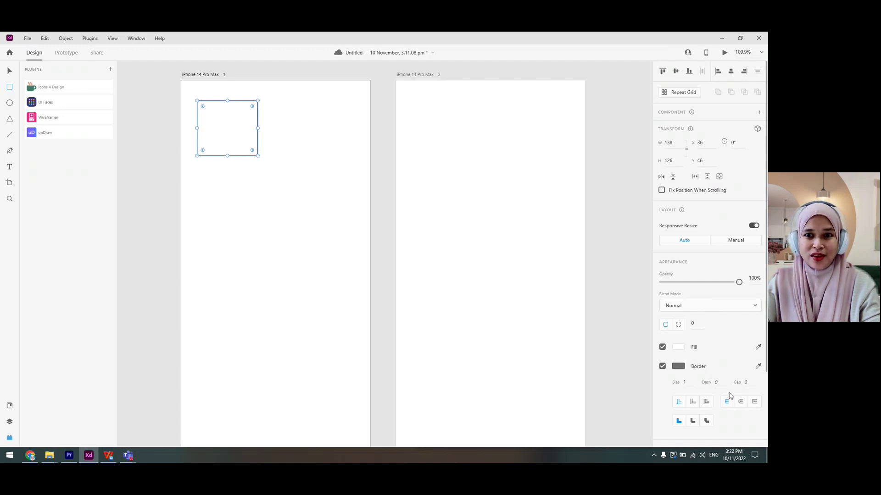
# Step: Set the rectangle's fill to a solid bright purple, about #9D0AF1
pyautogui.click(680, 350)
pyautogui.click(679, 351)
pyautogui.click(680, 350)
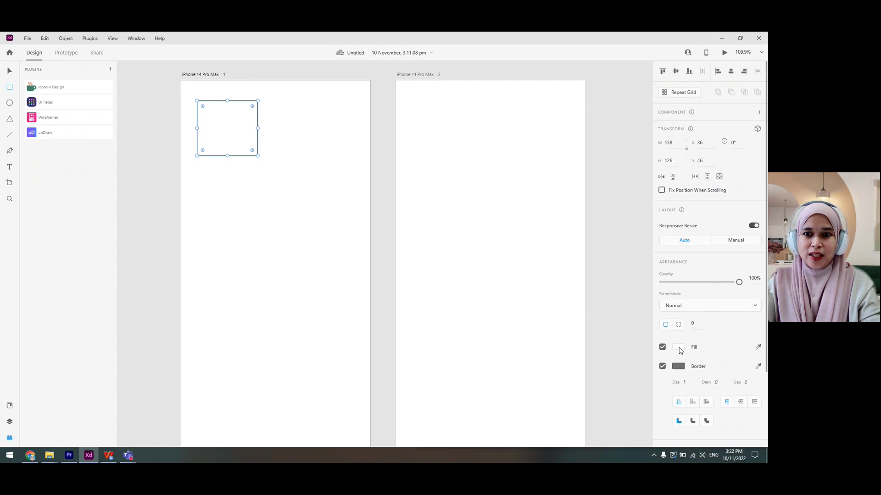
pyautogui.click(681, 350)
pyautogui.click(613, 341)
pyautogui.moveTo(613, 341)
pyautogui.mouseDown()
pyautogui.moveTo(626, 304)
pyautogui.moveTo(621, 350)
pyautogui.mouseUp()
pyautogui.moveTo(637, 321); pyautogui.dragTo(625, 304)
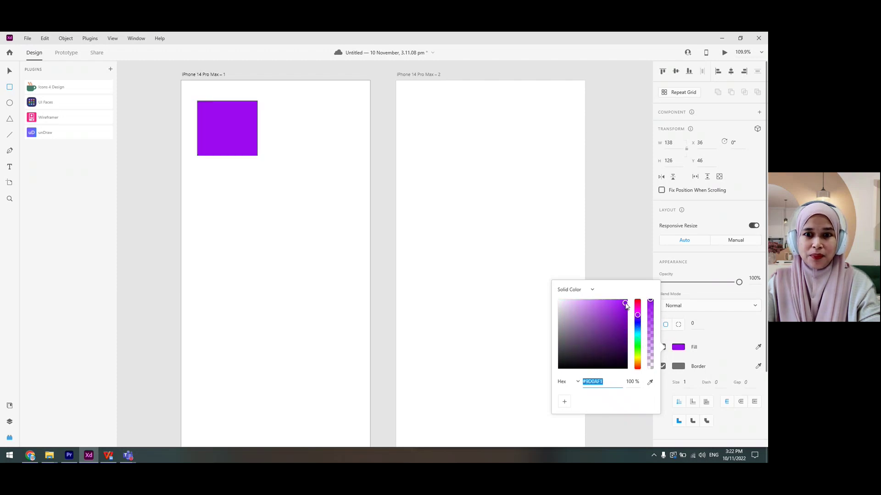
pyautogui.click(692, 360)
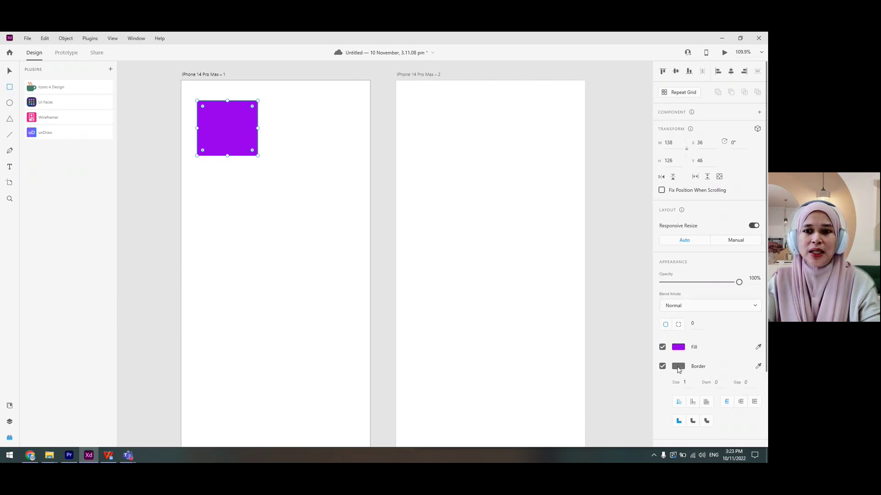
# Step: Recolour the rectangle's border dark red, about #6E1414, and turn the border off
pyautogui.click(678, 366)
pyautogui.click(583, 370)
pyautogui.moveTo(603, 368); pyautogui.dragTo(615, 352)
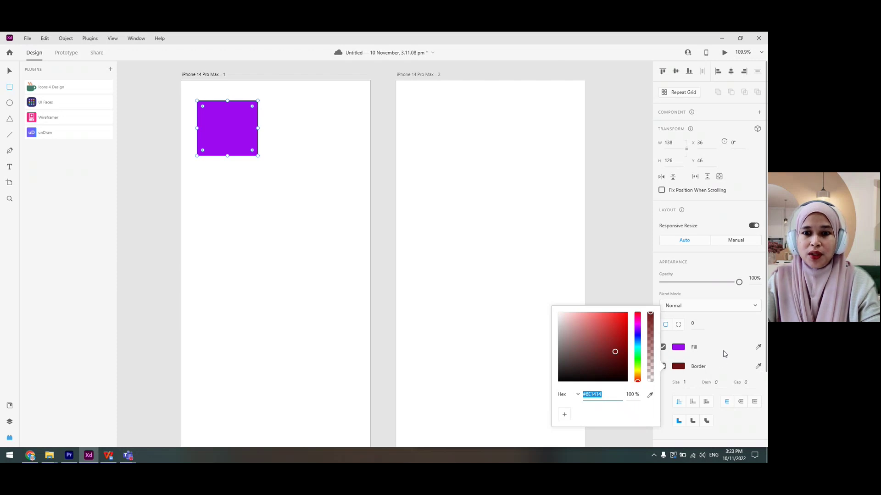
pyautogui.click(725, 354)
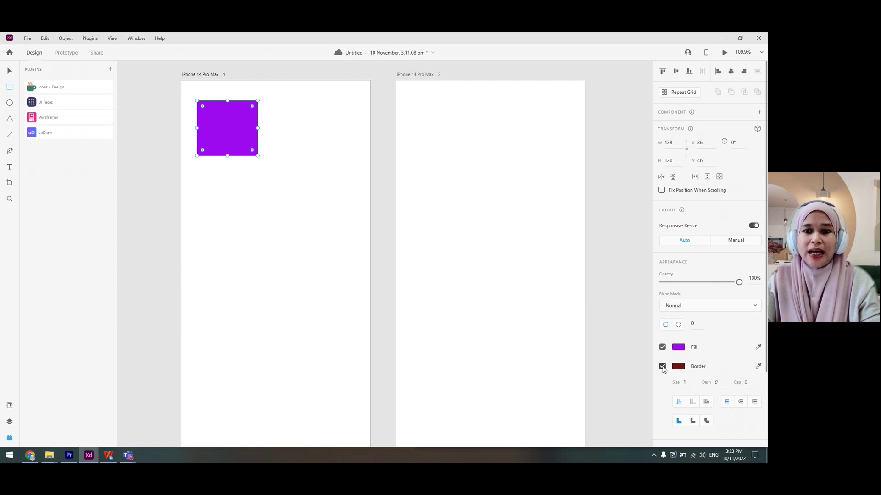
pyautogui.click(663, 368)
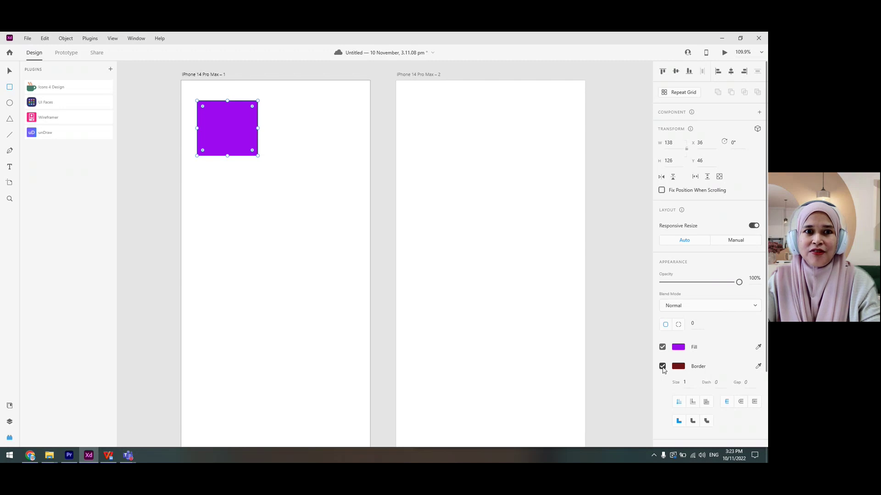
pyautogui.click(663, 367)
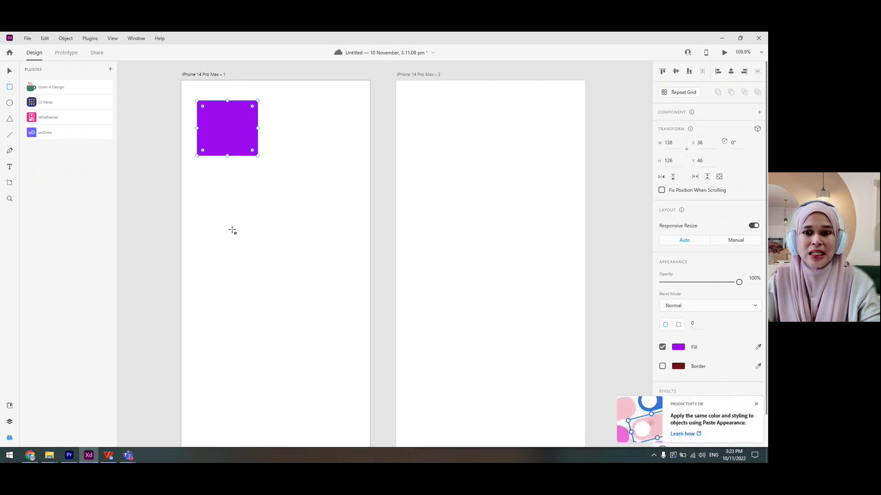
pyautogui.click(756, 404)
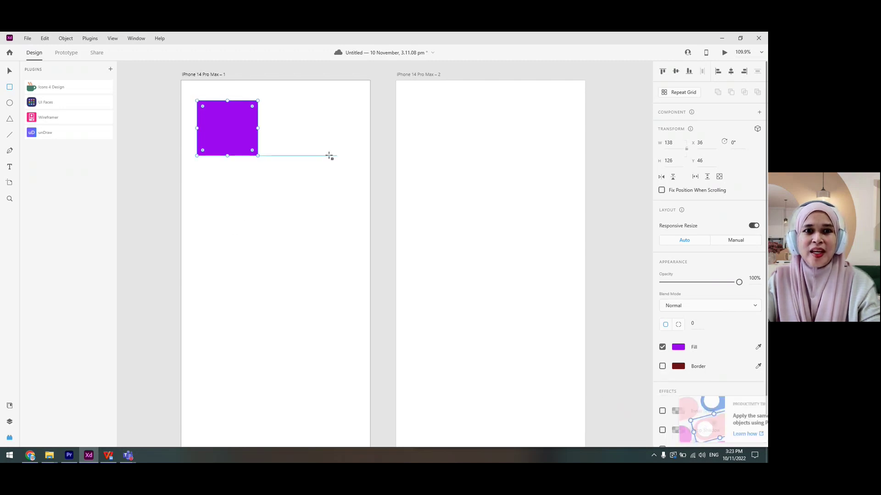
# Step: Try to adjust the purple rectangle's corners using its lower-left corner radius handle
pyautogui.scroll(5, 269, 174)
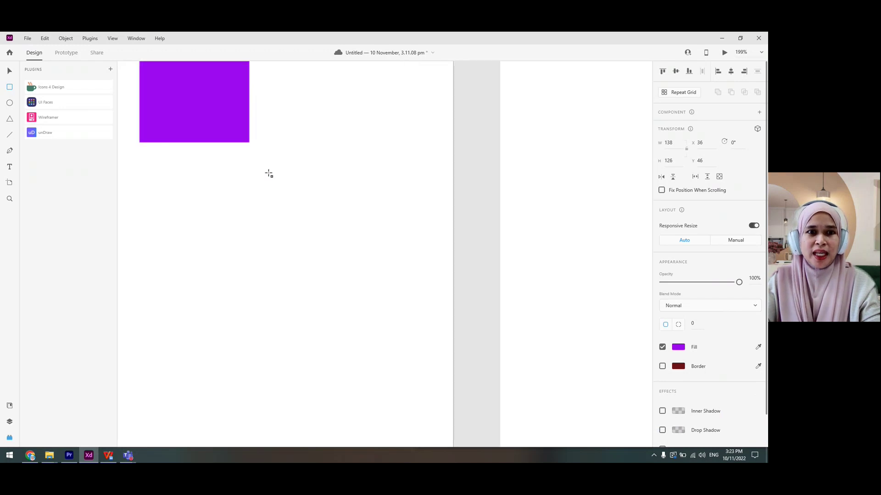
pyautogui.scroll(2, 352, 226)
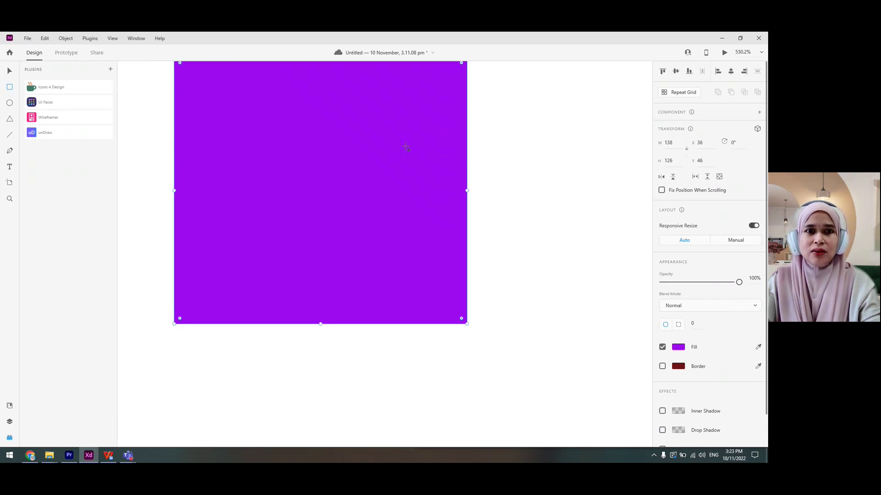
pyautogui.moveTo(406, 147); pyautogui.dragTo(430, 196)
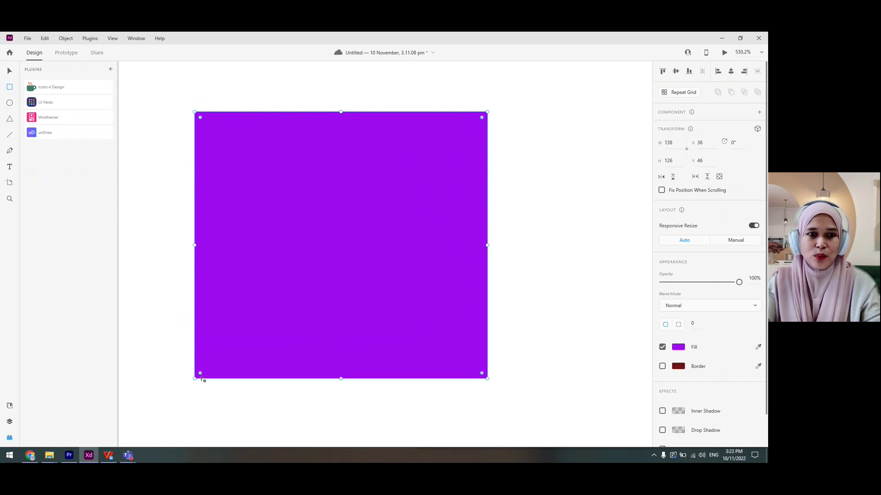
pyautogui.moveTo(200, 373); pyautogui.dragTo(172, 390)
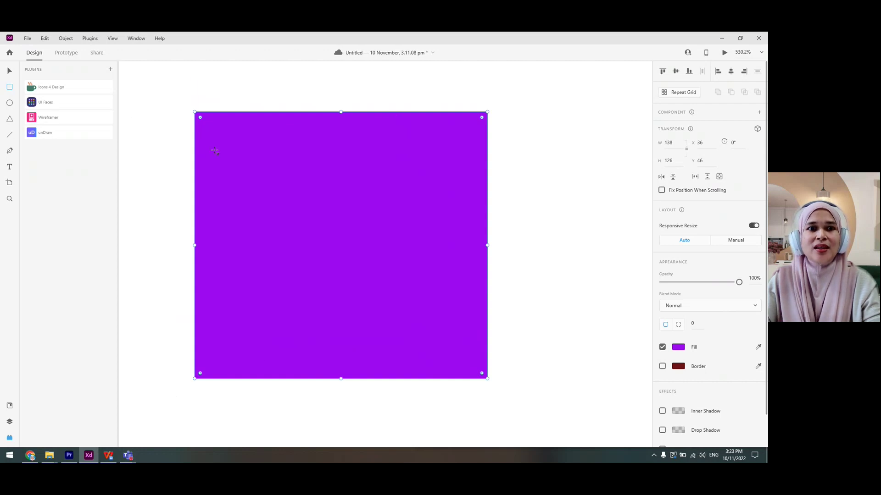
# Step: Move the purple rectangle closer to the artboard's top-left corner, to about X 18, Y 27
pyautogui.click(10, 74)
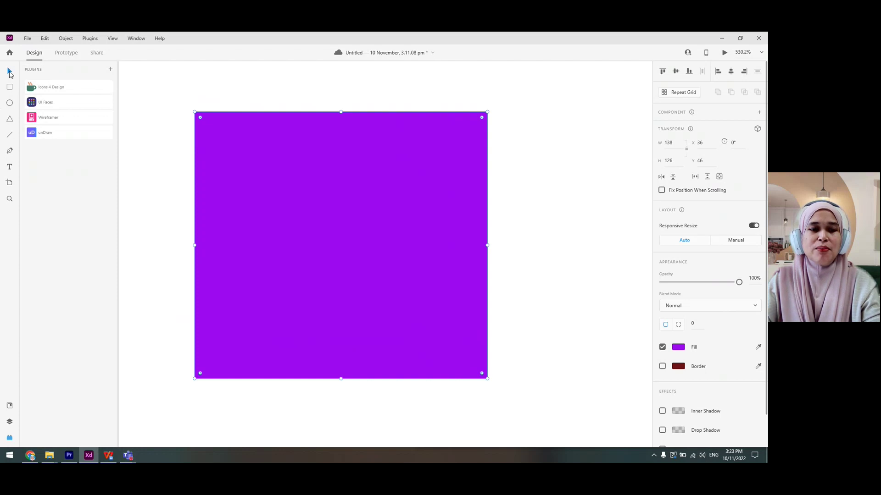
pyautogui.scroll(-3, 267, 200)
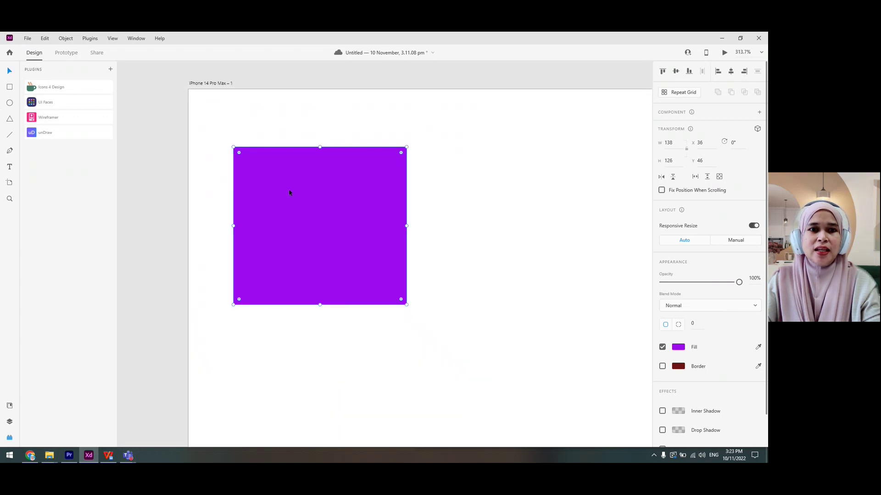
pyautogui.moveTo(275, 180); pyautogui.dragTo(252, 158)
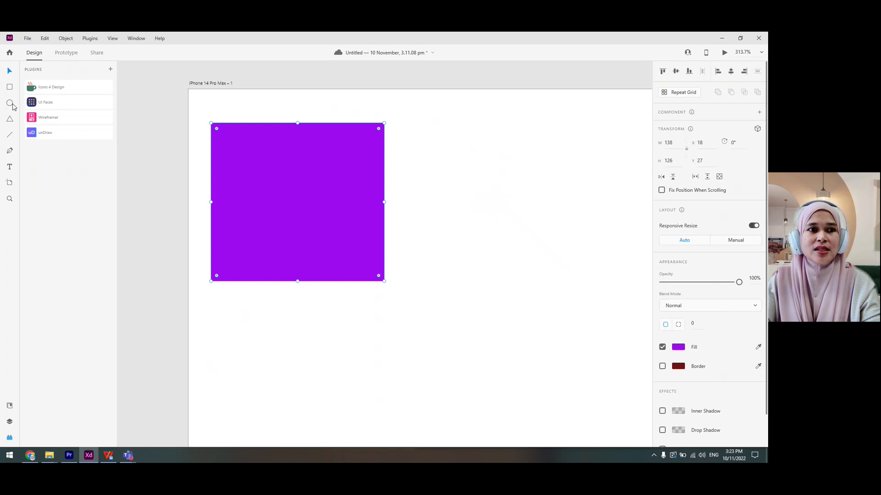
# Step: Draw a circle about 126 in diameter beside the purple rectangle, at about X 211, Y 32, and fill it turquoise, about #15ECE5
pyautogui.click(11, 103)
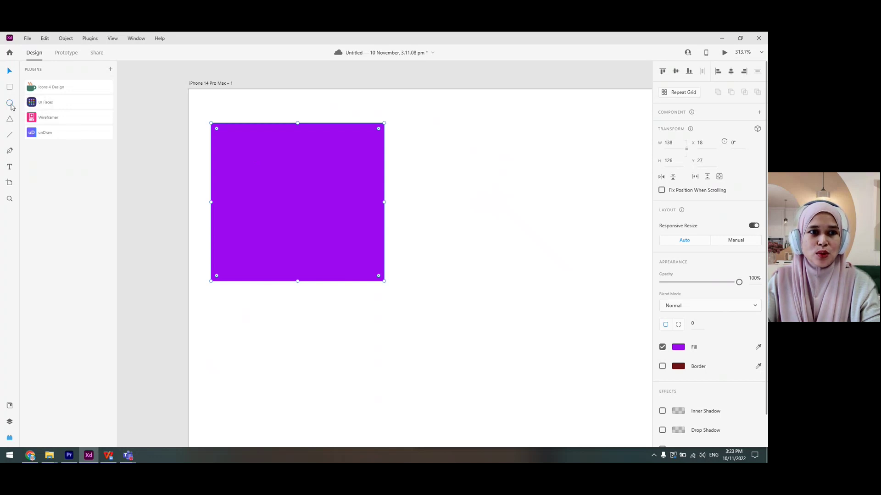
pyautogui.moveTo(454, 131); pyautogui.dragTo(611, 360)
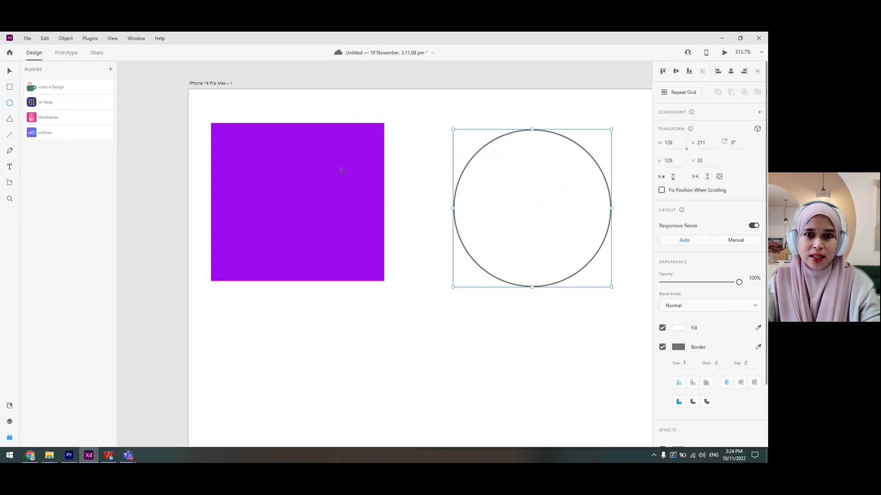
pyautogui.click(678, 329)
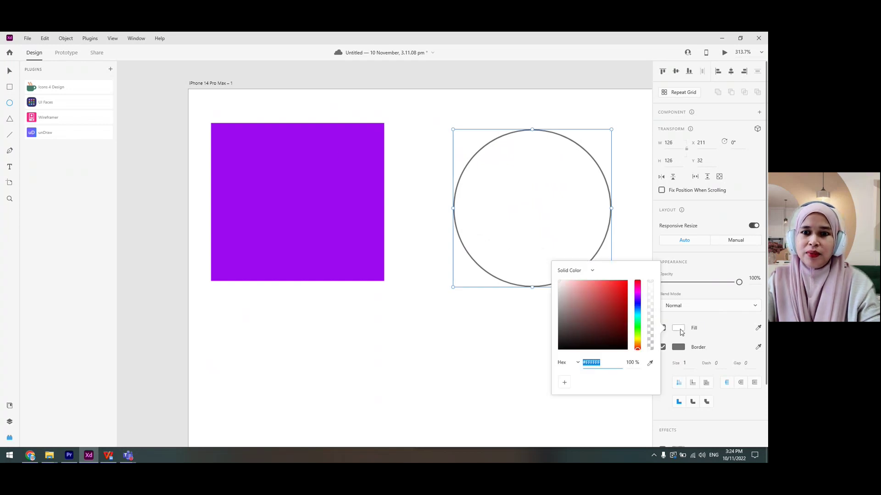
pyautogui.moveTo(622, 332); pyautogui.dragTo(621, 285)
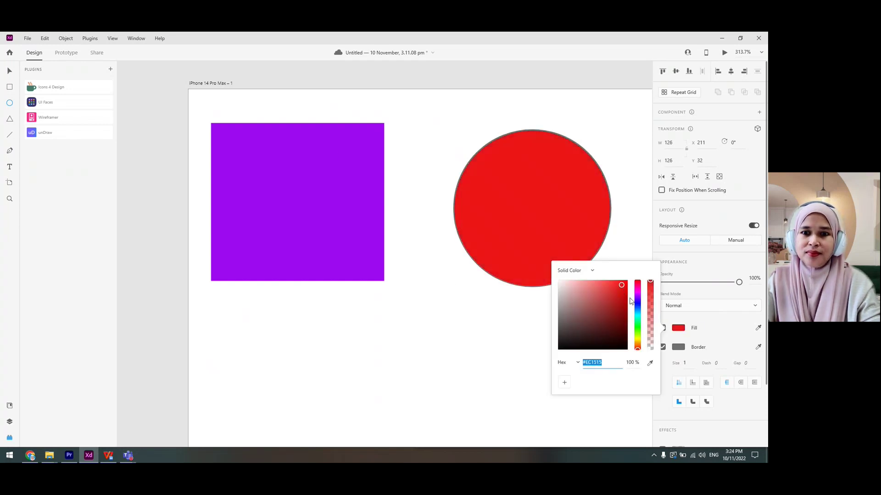
pyautogui.click(638, 327)
pyautogui.moveTo(640, 331)
pyautogui.mouseDown()
pyautogui.moveTo(639, 304)
pyautogui.moveTo(640, 319)
pyautogui.mouseUp()
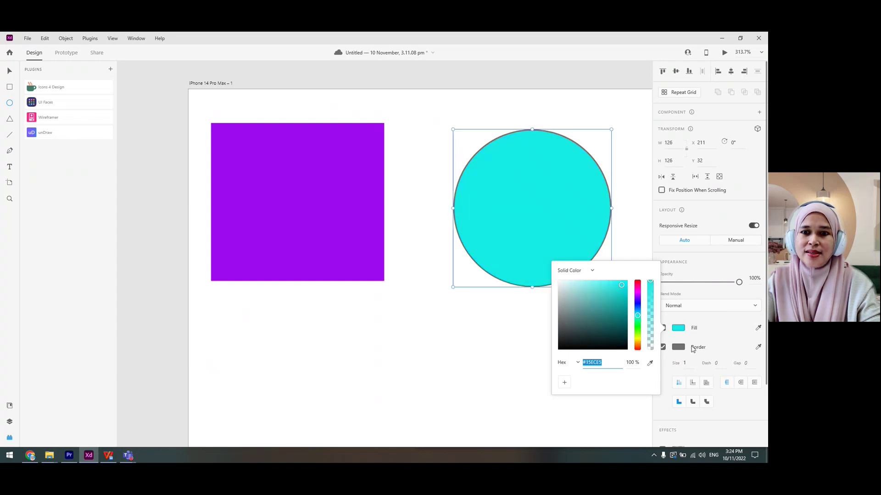
# Step: Sample the rectangle's purple with the eyedropper as the circle's border colour
pyautogui.click(758, 347)
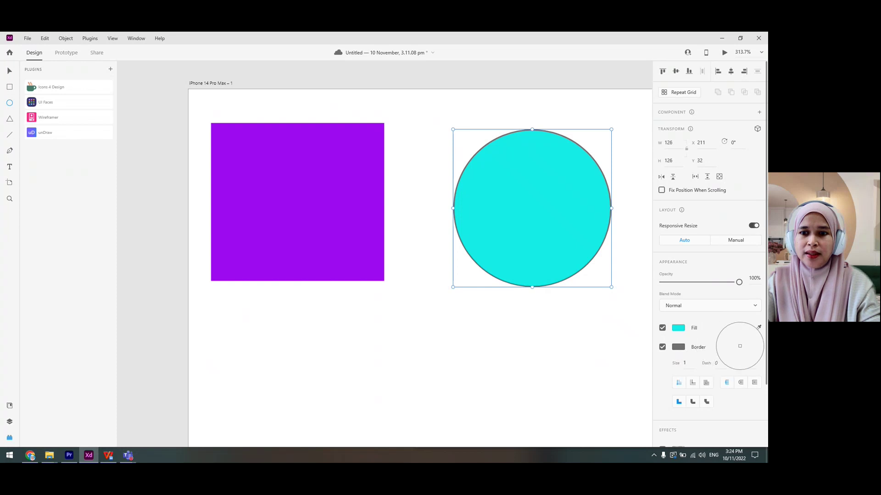
pyautogui.click(286, 206)
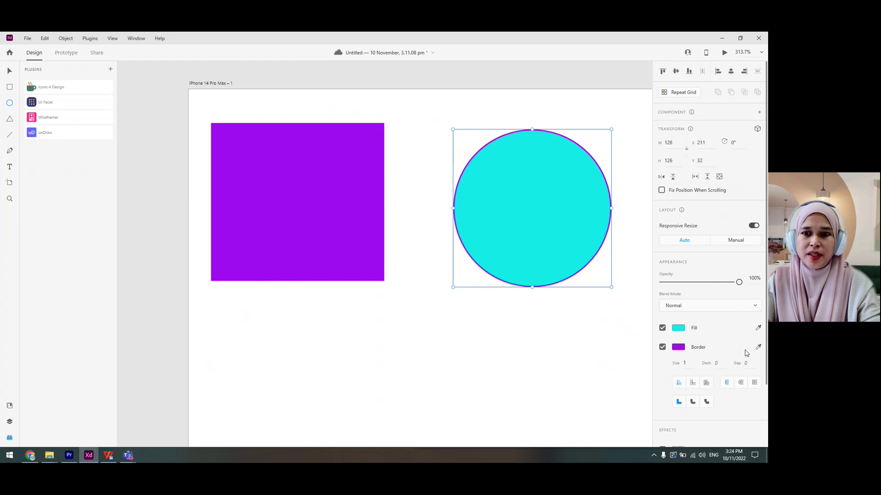
# Step: Sample the circle's turquoise fill with the eyedropper as its border colour
pyautogui.click(759, 348)
pyautogui.click(512, 201)
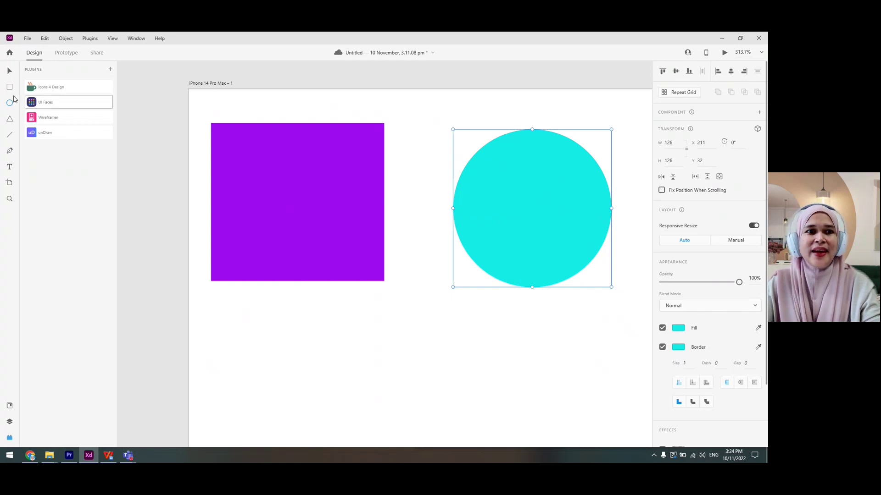
# Step: Draw a triangle about 106 wide and 92 high below the rectangle and circle, at about X 81, Y 182
pyautogui.click(10, 119)
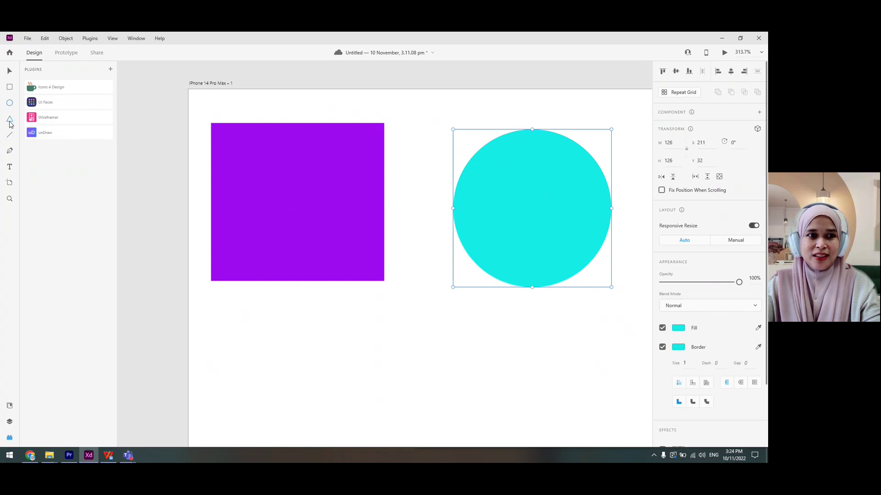
pyautogui.moveTo(293, 324); pyautogui.dragTo(423, 432)
pyautogui.moveTo(468, 369); pyautogui.dragTo(454, 293)
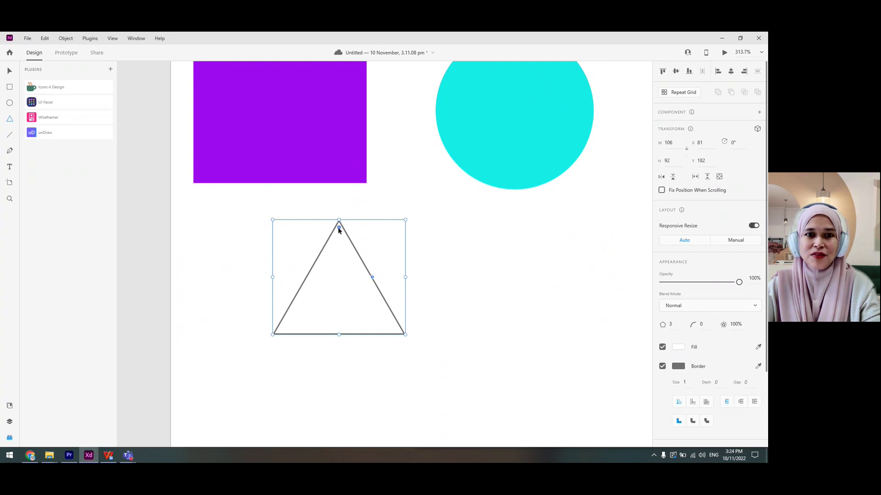
# Step: Try rounding the triangle's corners to a radius of about 31 and undo the rounding
pyautogui.moveTo(339, 228); pyautogui.dragTo(343, 314)
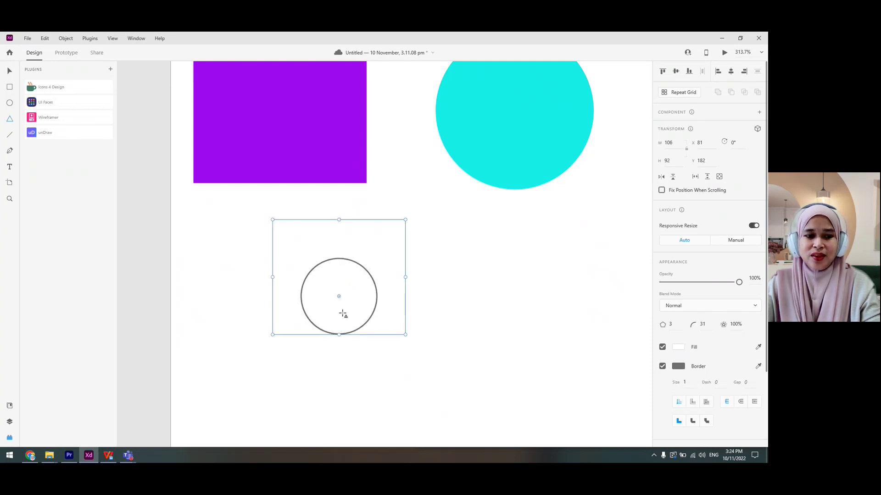
pyautogui.hotkey('ctrl', 'z')
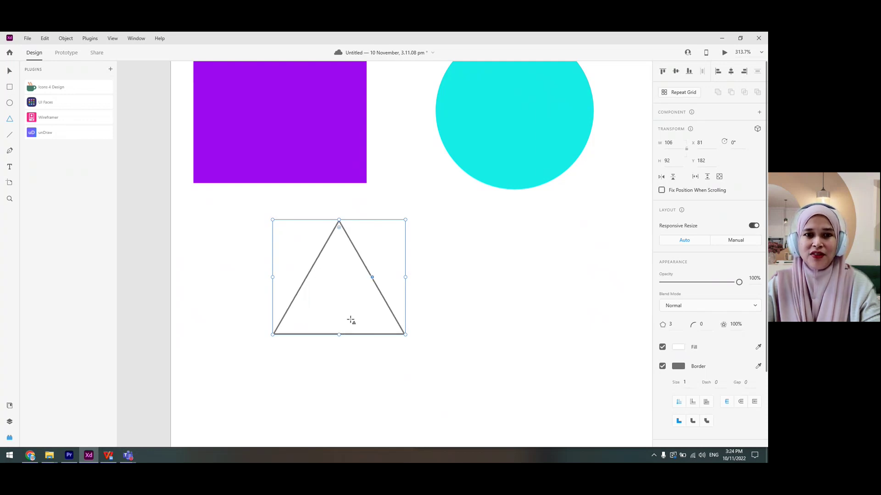
# Step: Fill the triangle with magenta, about #FB01C9, and turn off its border
pyautogui.click(678, 347)
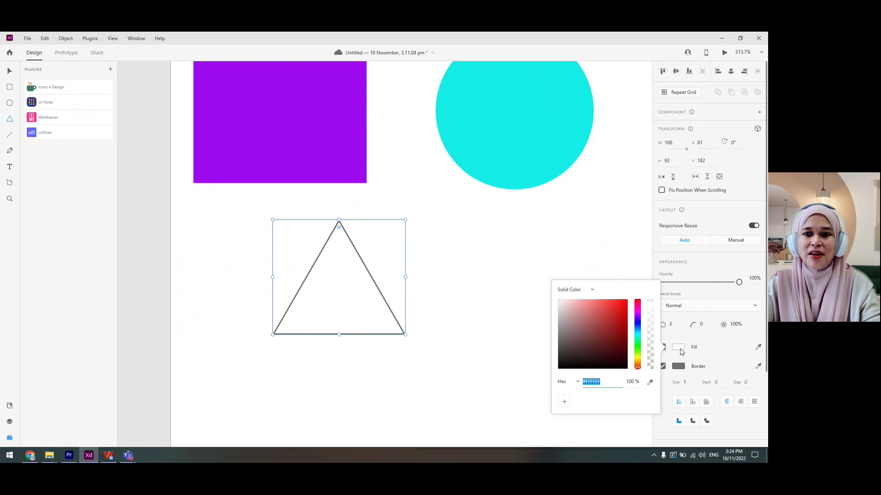
pyautogui.moveTo(637, 352)
pyautogui.mouseDown()
pyautogui.moveTo(638, 309)
pyautogui.moveTo(630, 327)
pyautogui.moveTo(627, 300)
pyautogui.mouseUp()
pyautogui.click(609, 313)
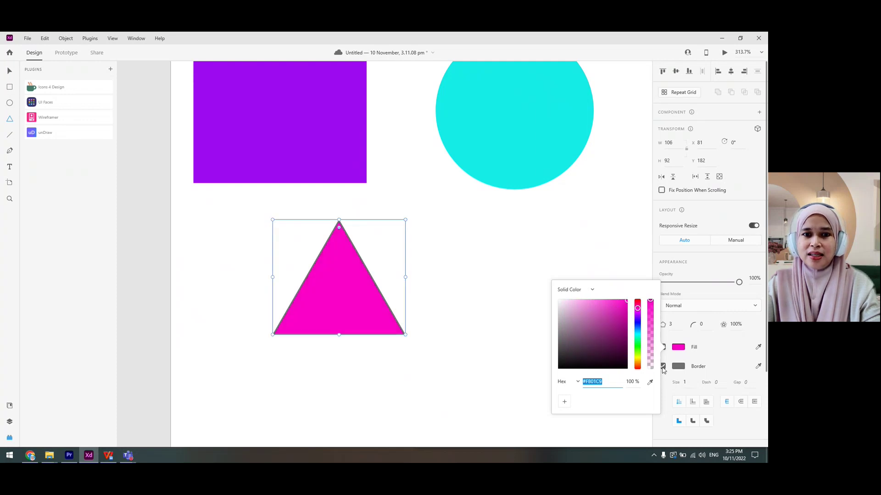
pyautogui.click(663, 370)
pyautogui.click(662, 366)
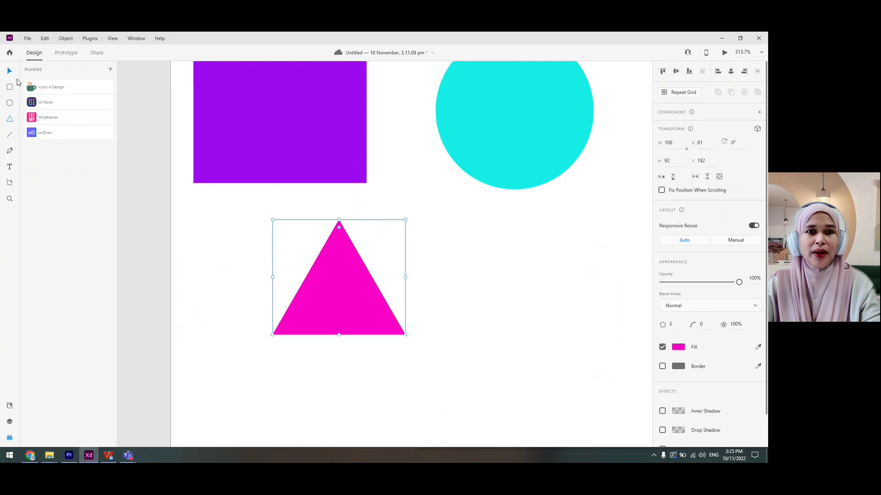
pyautogui.click(475, 253)
# Step: Shift the magenta triangle aside and move the turquoise circle directly below the purple rectangle
pyautogui.scroll(-3, 498, 252)
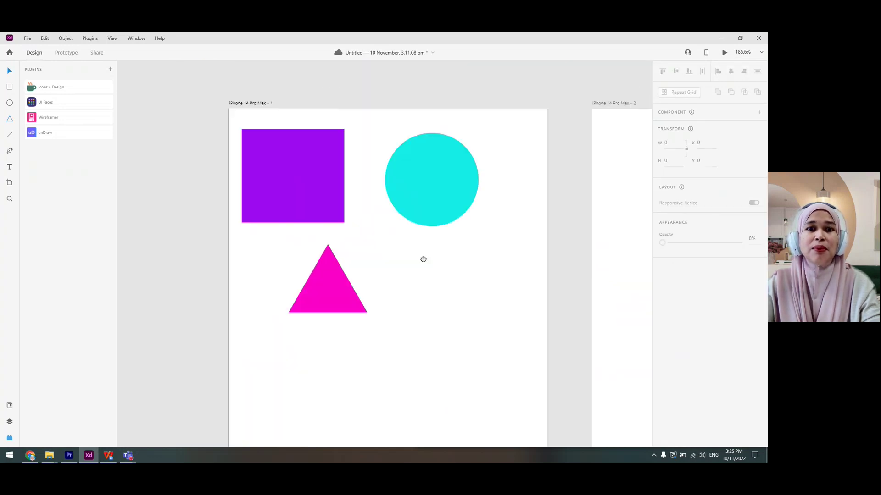
pyautogui.moveTo(280, 294); pyautogui.dragTo(377, 290)
pyautogui.moveTo(384, 210); pyautogui.dragTo(282, 322)
# Step: Move the magenta triangle beside the purple rectangle, at about X 195, Y 61, and enlarge it from its upper-right corner
pyautogui.moveTo(388, 298); pyautogui.dragTo(376, 213)
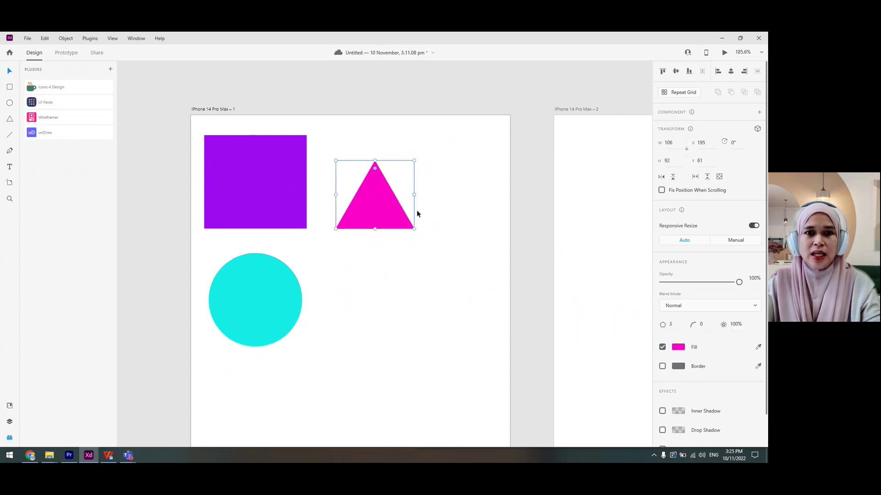
pyautogui.moveTo(414, 161); pyautogui.dragTo(435, 143)
pyautogui.click(405, 251)
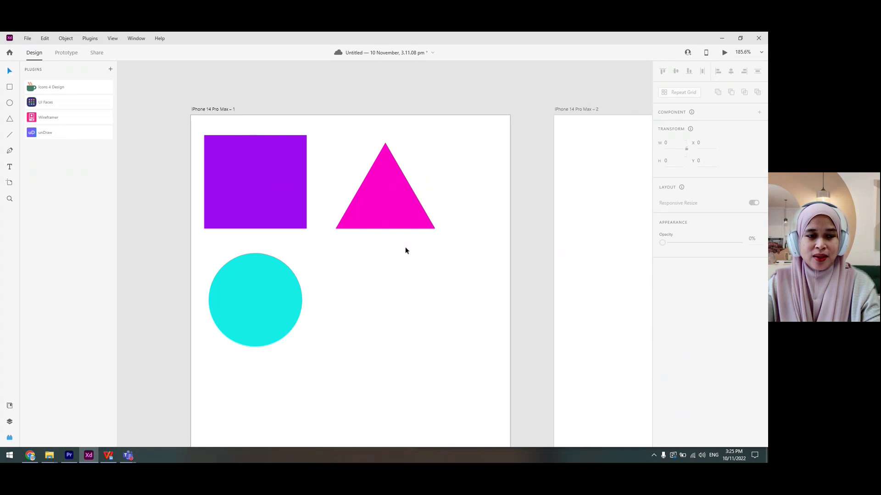
# Step: Draw two crossing diagonal lines beside the circle, spanning about 110 by 110 and 117 by 117
pyautogui.click(10, 136)
pyautogui.moveTo(440, 259); pyautogui.dragTo(358, 340)
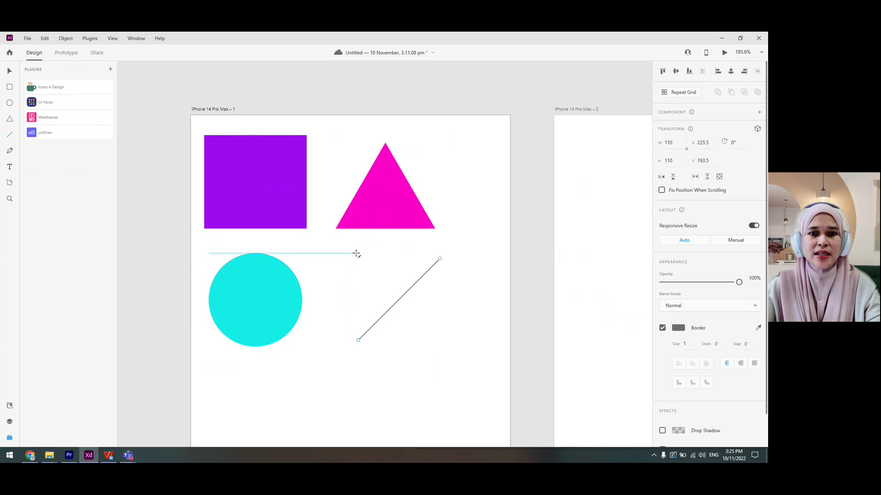
pyautogui.moveTo(358, 253); pyautogui.dragTo(446, 339)
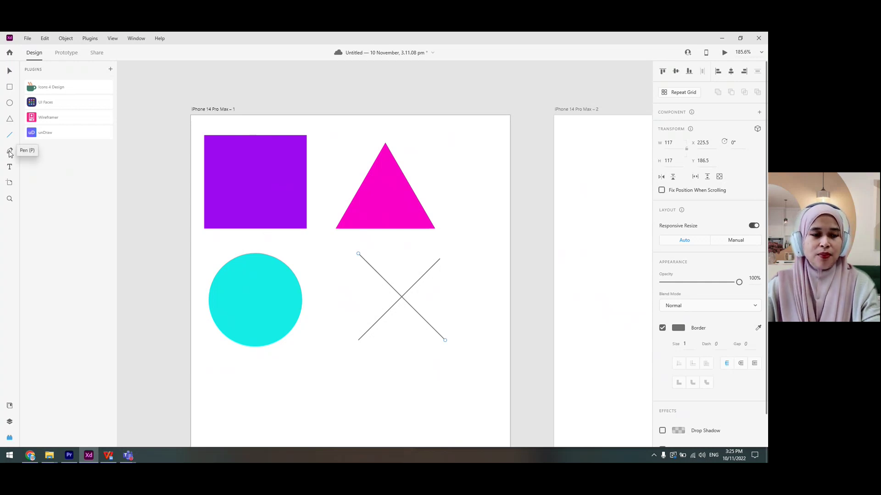
# Step: Draw a closed right-angled triangle below the circle with the Pen tool, its top corner at about X 94, Y 367
pyautogui.click(9, 152)
pyautogui.scroll(-4, 311, 314)
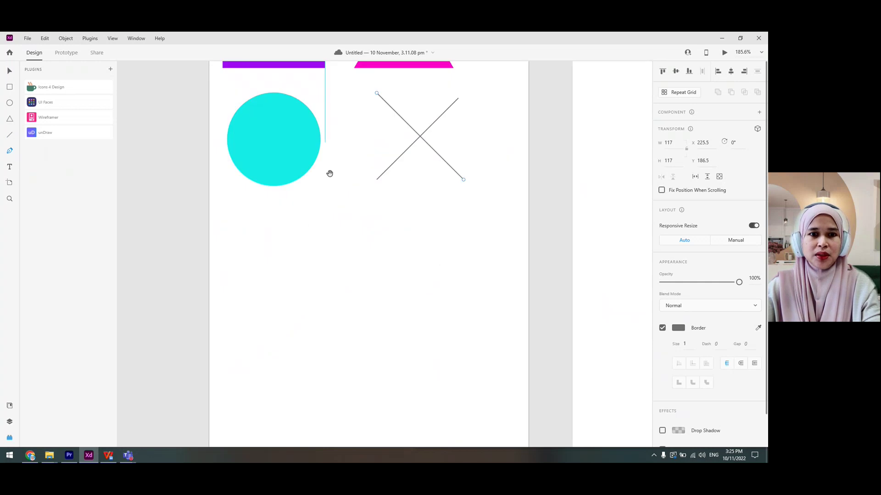
pyautogui.click(279, 227)
pyautogui.click(279, 314)
pyautogui.click(372, 313)
pyautogui.click(279, 227)
pyautogui.press('Escape')
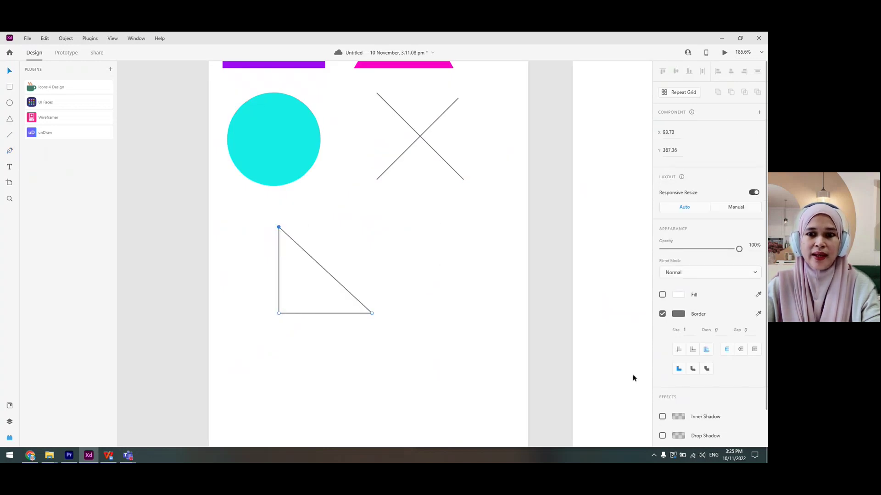
# Step: Give the right-angled triangle a muted pink border and a red fill, about #F50F0F
pyautogui.click(679, 314)
pyautogui.moveTo(613, 311)
pyautogui.mouseDown()
pyautogui.moveTo(577, 273)
pyautogui.moveTo(624, 251)
pyautogui.mouseUp()
pyautogui.click(678, 295)
pyautogui.click(617, 276)
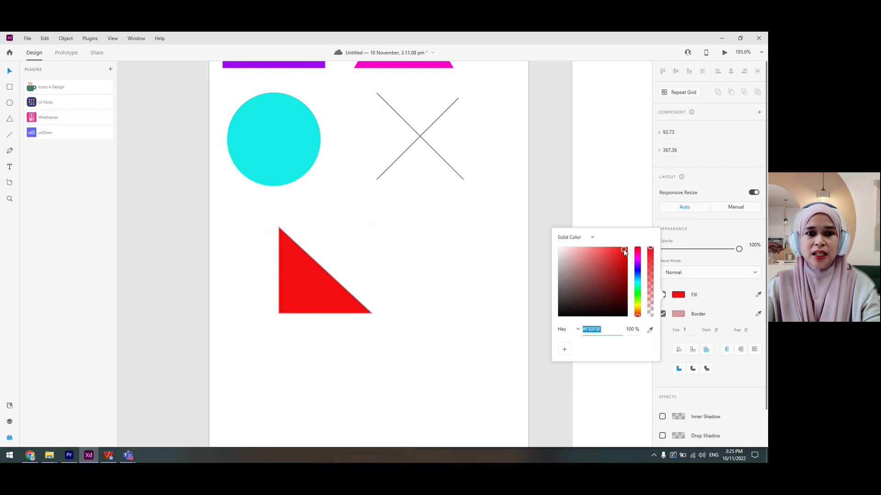
pyautogui.click(9, 74)
pyautogui.click(394, 251)
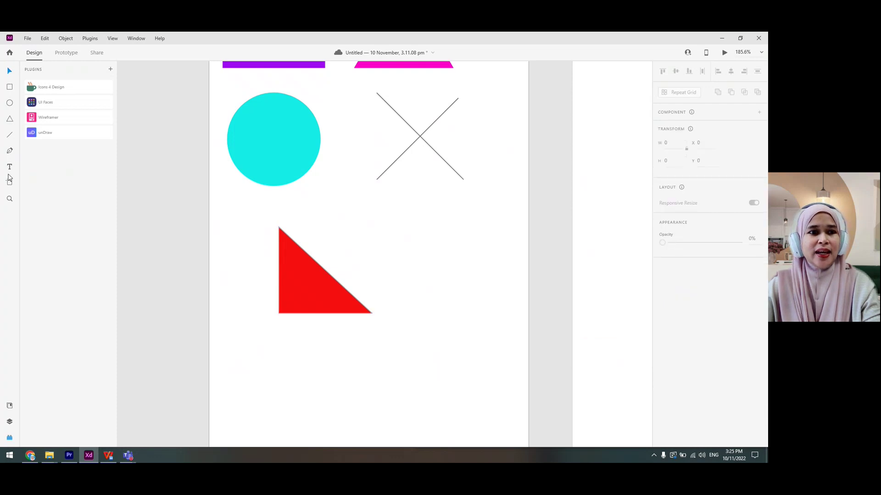
# Step: Add the two-line text "Welcome To Course" / "Interactive Media" below the red triangle, at about X 94, Y 510
pyautogui.click(10, 168)
pyautogui.click(278, 343)
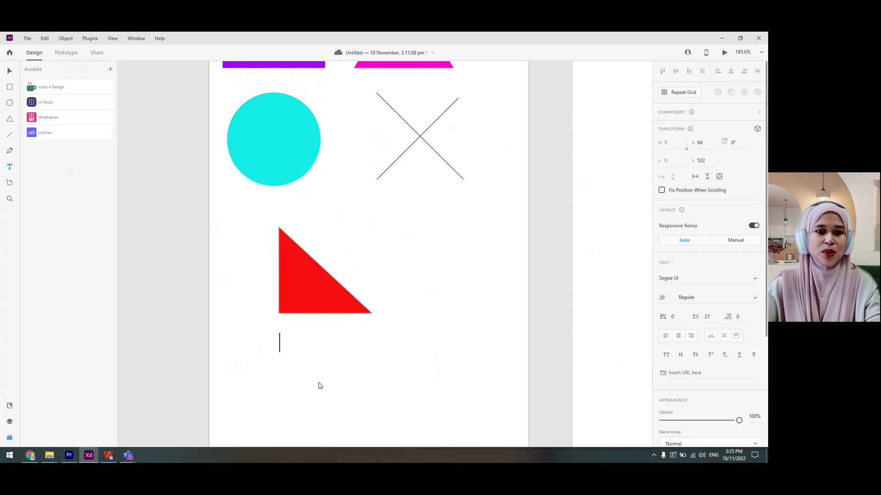
pyautogui.write('Welco')
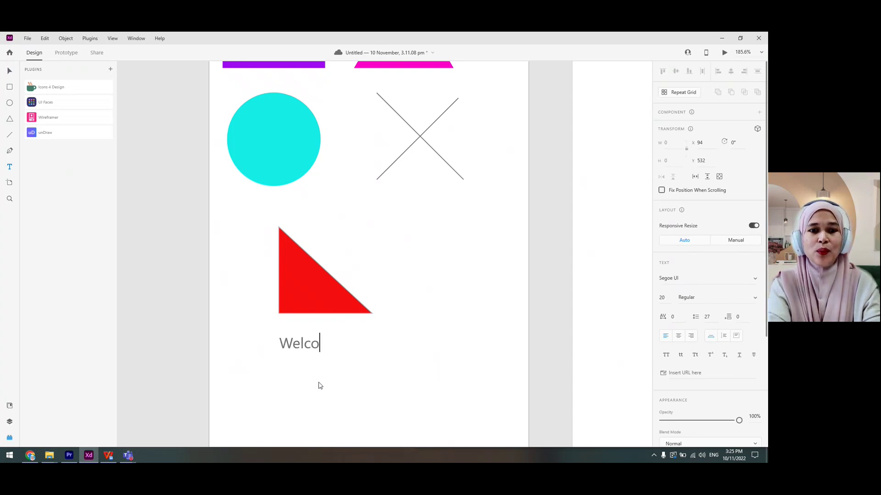
pyautogui.write('me TO')
pyautogui.press('BackSpace')
pyautogui.press('BackSpace')
pyautogui.write('o ')
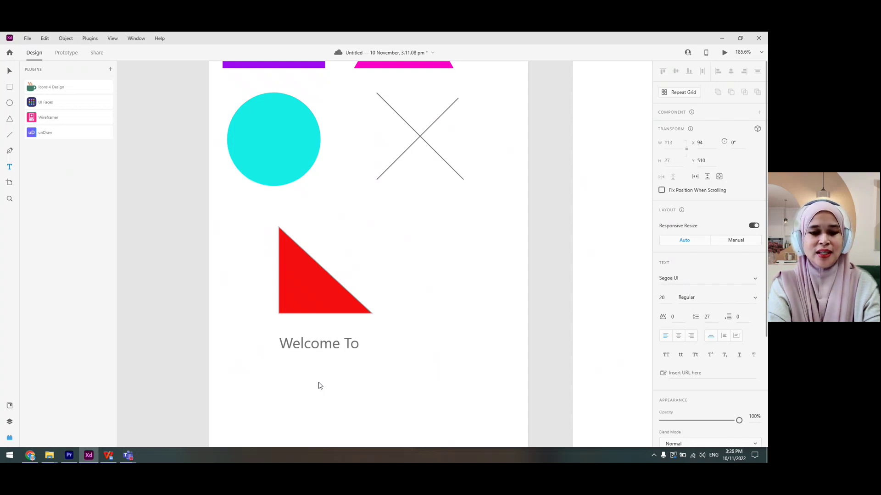
pyautogui.write('Course')
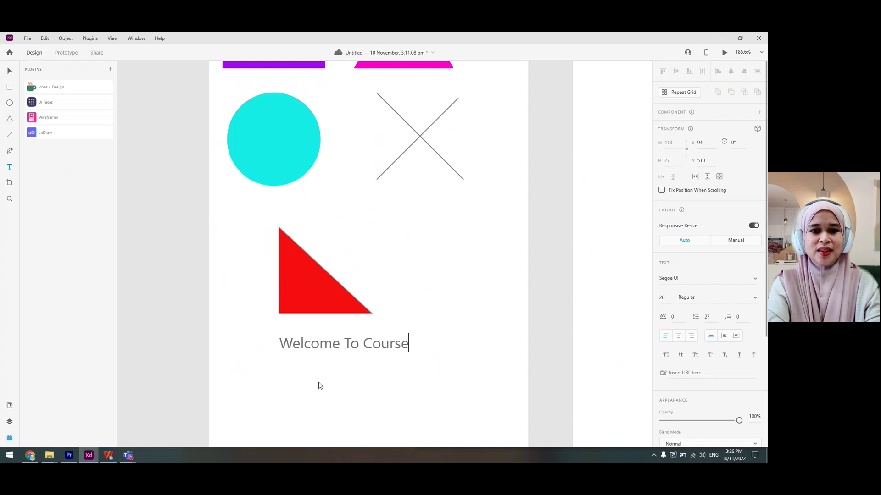
pyautogui.press('Return')
pyautogui.write('Interactive Media')
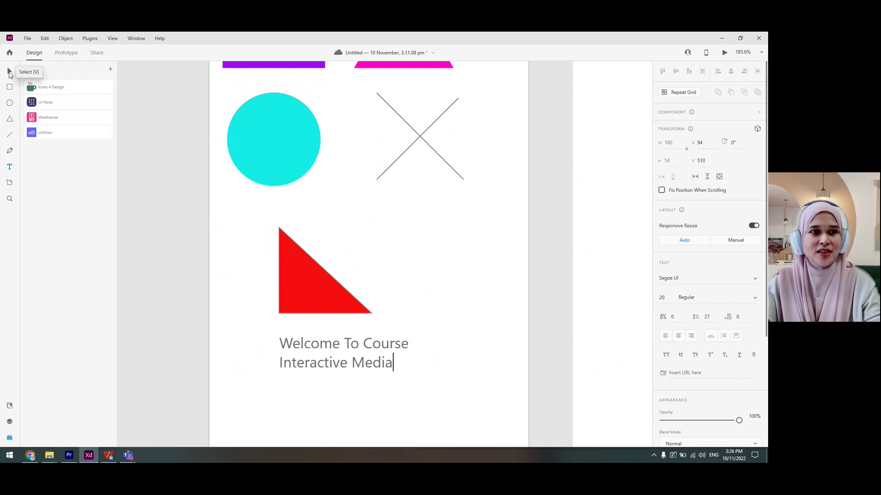
# Step: Move the welcome text to about X 191, Y 372, and shift the red triangle up and left beside it
pyautogui.click(9, 73)
pyautogui.moveTo(333, 353); pyautogui.dragTo(403, 247)
pyautogui.moveTo(317, 293); pyautogui.dragTo(263, 269)
# Step: Try Roboto Mono as the font of the welcome text
pyautogui.click(428, 259)
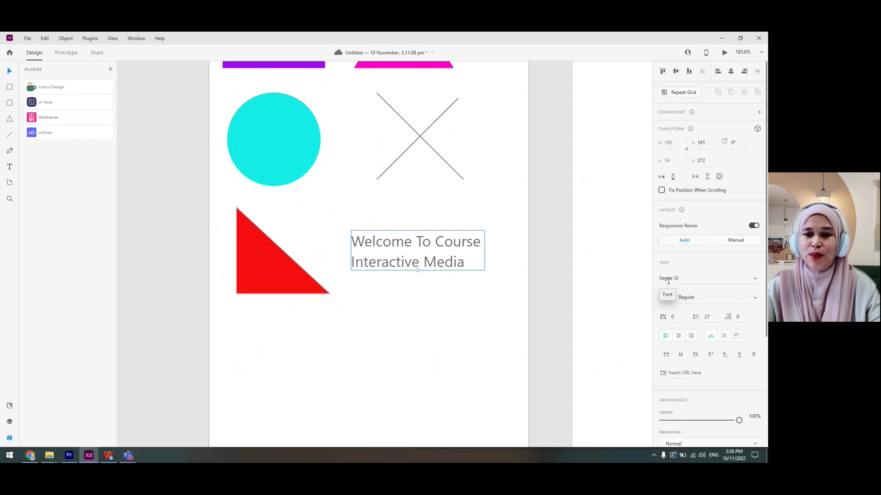
pyautogui.click(754, 279)
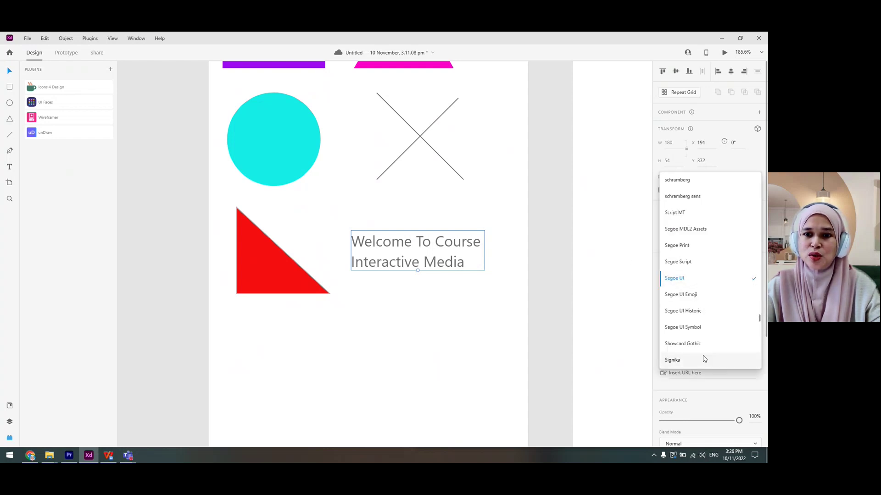
pyautogui.scroll(3, 695, 238)
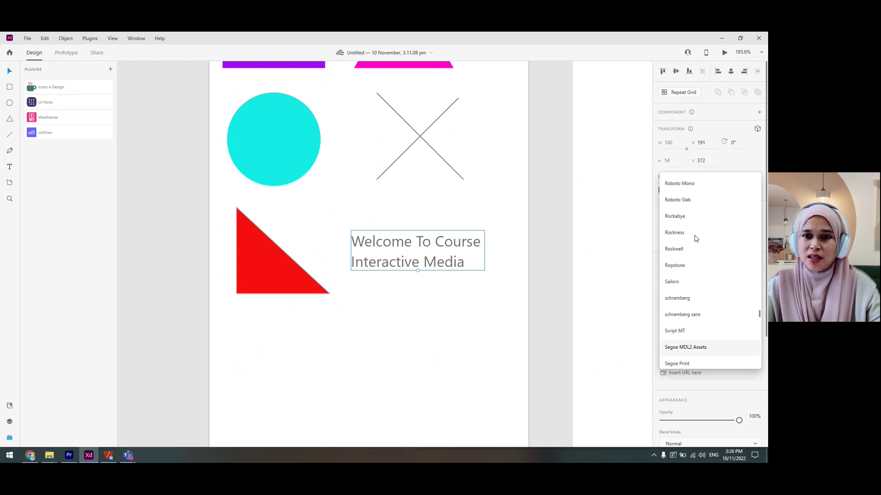
pyautogui.scroll(2, 694, 239)
pyautogui.click(692, 242)
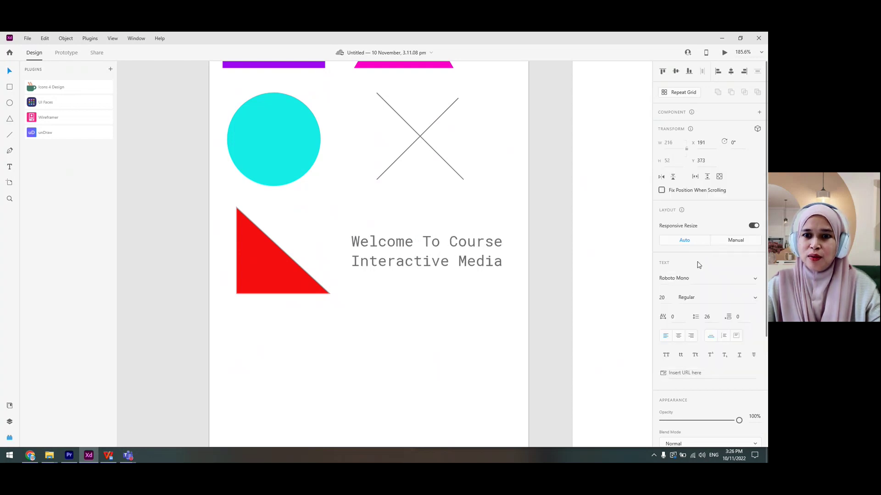
# Step: Set the welcome text's font to Quicksand with the Bold weight
pyautogui.click(756, 282)
pyautogui.scroll(2, 720, 279)
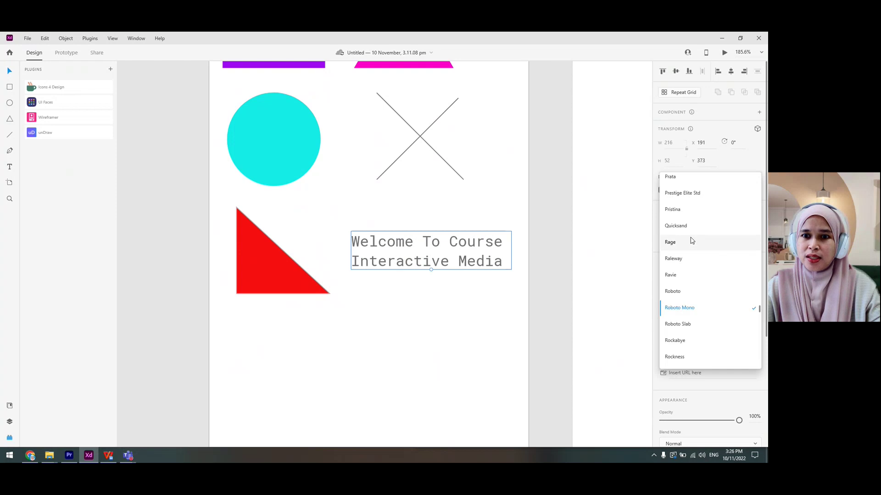
pyautogui.click(693, 240)
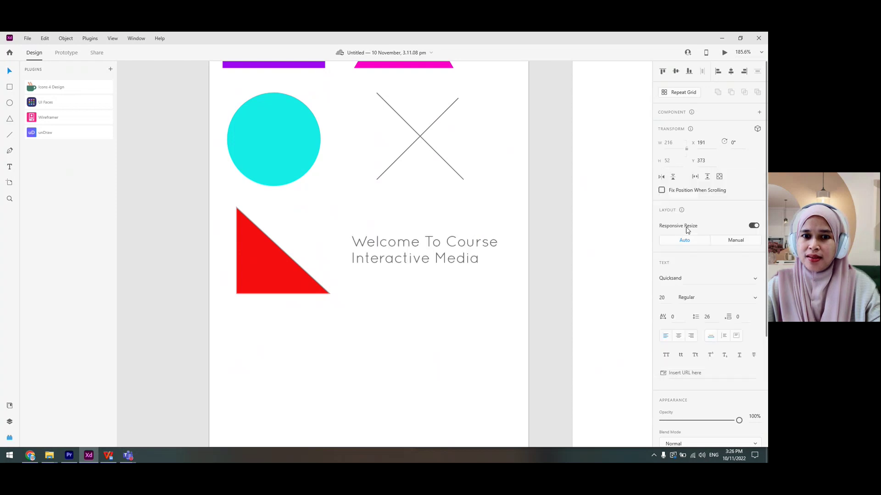
pyautogui.click(754, 299)
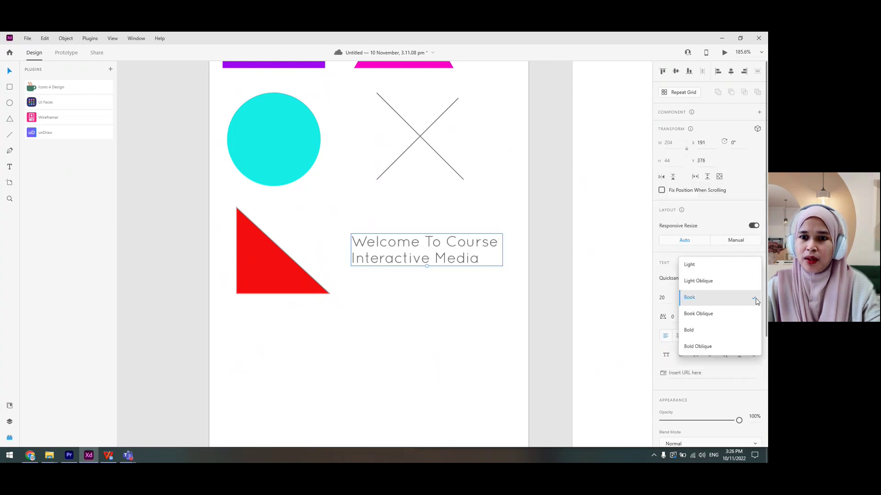
pyautogui.click(705, 336)
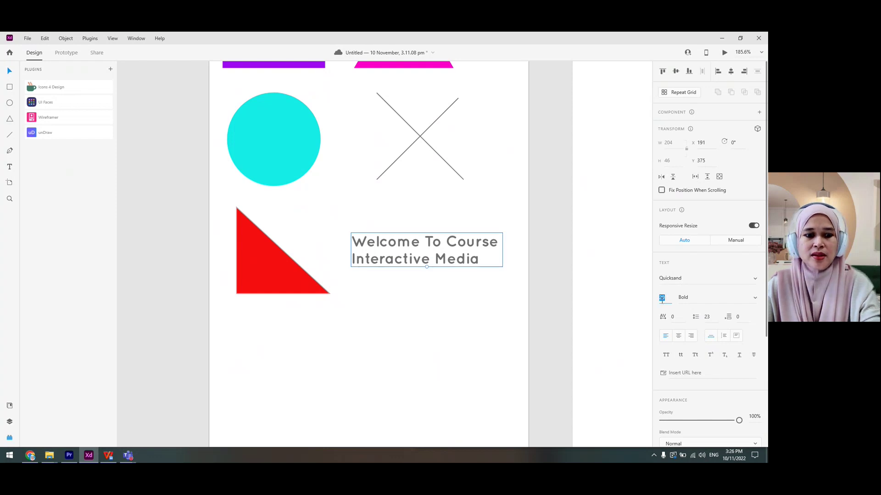
# Step: Set the welcome text's size to 40 and move it below the red triangle, at about X 11, Y 474
pyautogui.click(662, 299)
pyautogui.write('40')
pyautogui.press('Return')
pyautogui.moveTo(446, 261); pyautogui.dragTo(314, 337)
pyautogui.moveTo(354, 362); pyautogui.dragTo(350, 202)
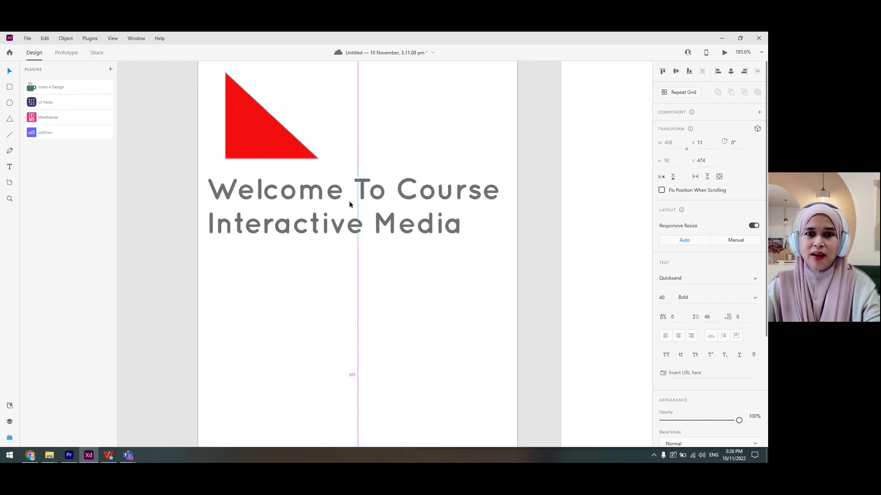
pyautogui.click(337, 306)
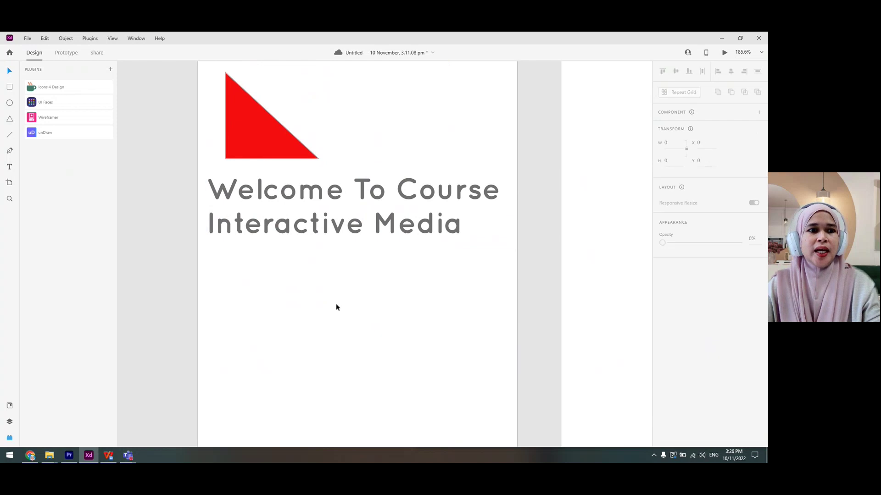
# Step: Examine the artboard presets for mobile, tablet, web/desktop, social media and watch sizes
pyautogui.click(9, 183)
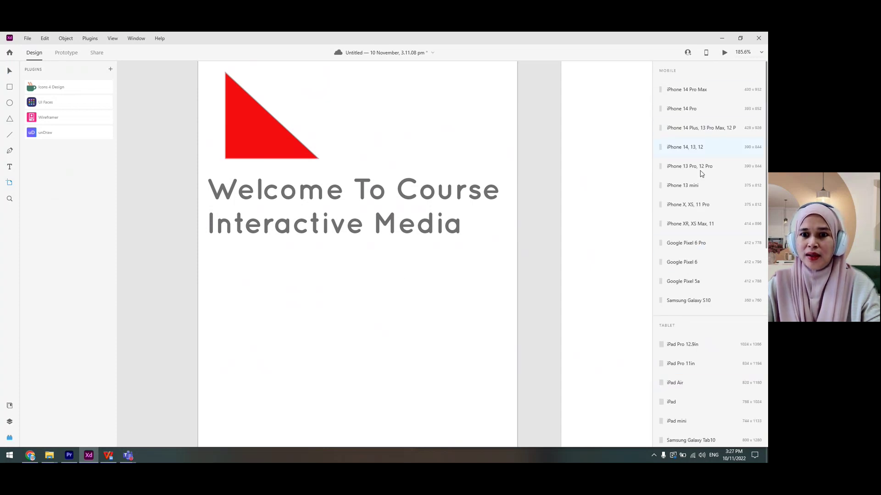
pyautogui.scroll(-3, 675, 330)
pyautogui.scroll(-5, 674, 330)
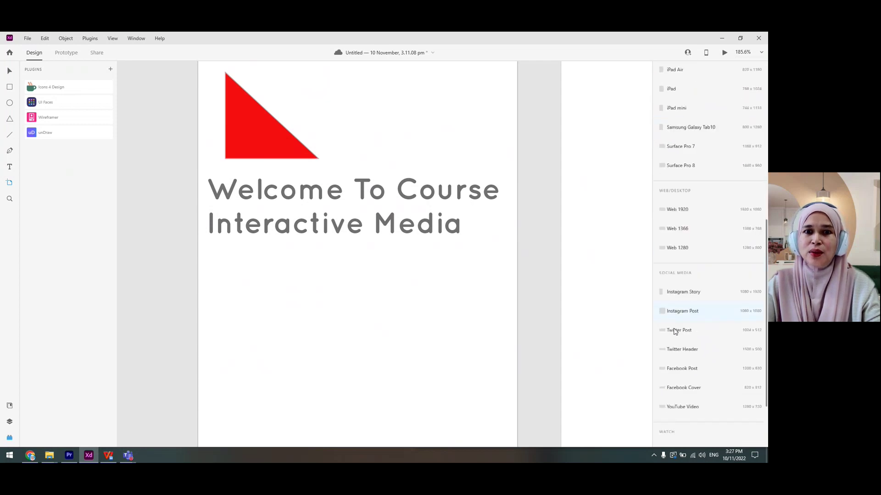
pyautogui.keyDown('ctrl'); pyautogui.scroll(-5, 446, 266); pyautogui.keyUp('ctrl')
pyautogui.hscroll(4, 495, 271)
pyautogui.scroll(-1, 495, 270)
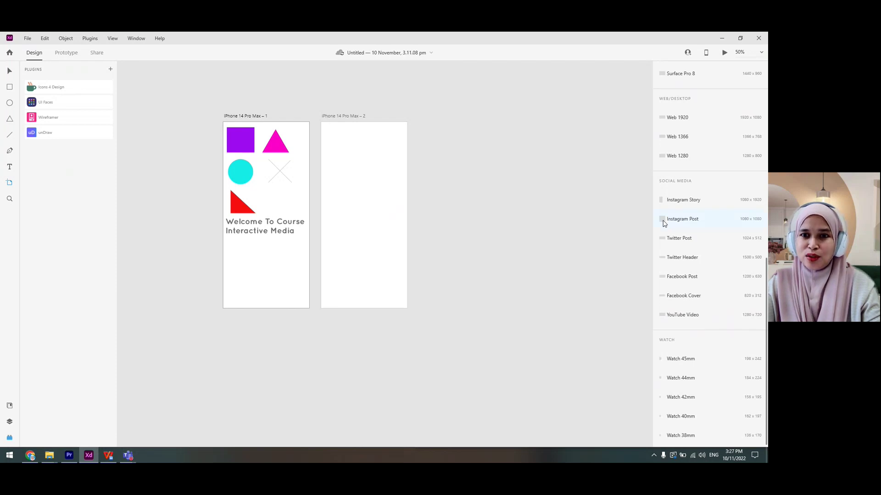
pyautogui.scroll(6, 688, 215)
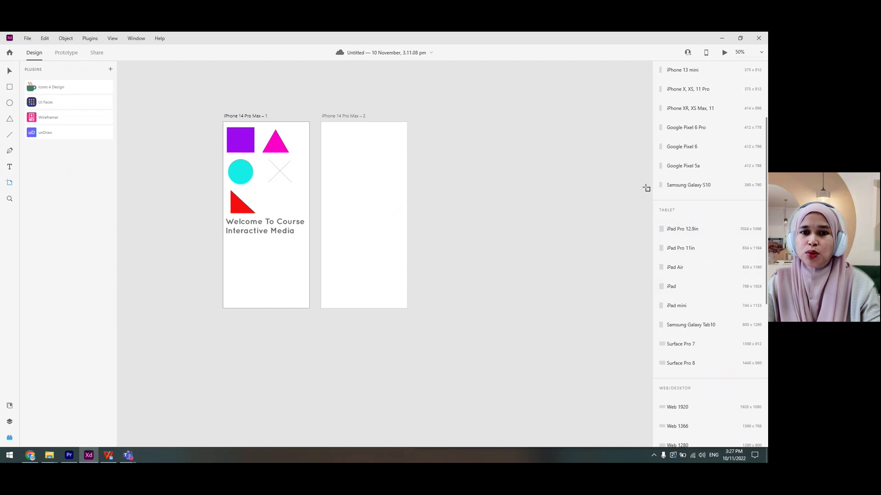
pyautogui.click(240, 116)
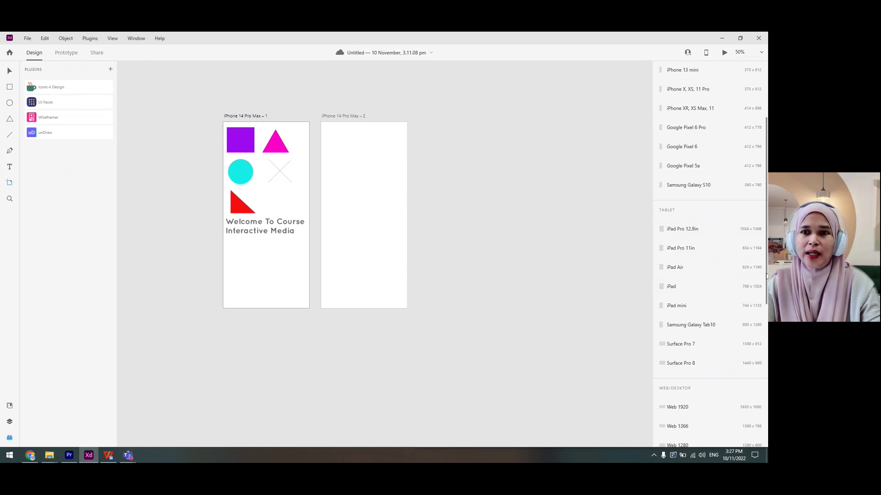
pyautogui.scroll(3, 718, 257)
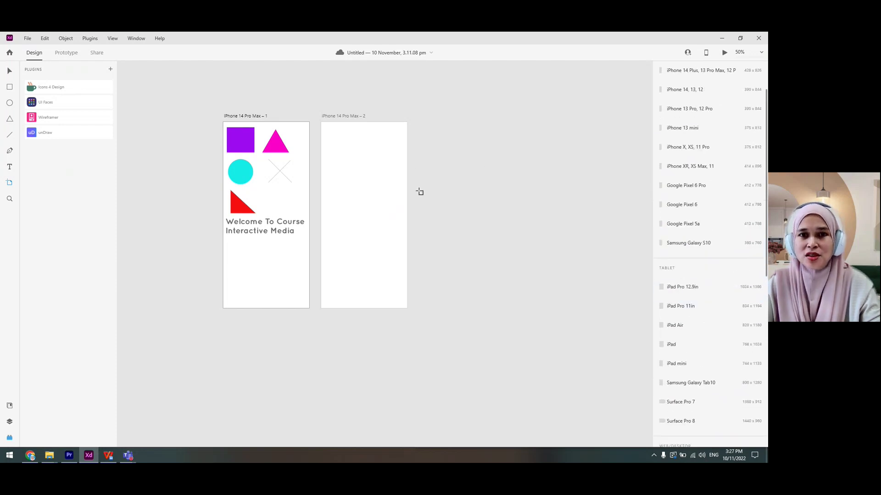
# Step: Add a Samsung Galaxy S10 artboard beside the second iPhone 14 Pro Max artboard and take a closer look at its title
pyautogui.click(686, 246)
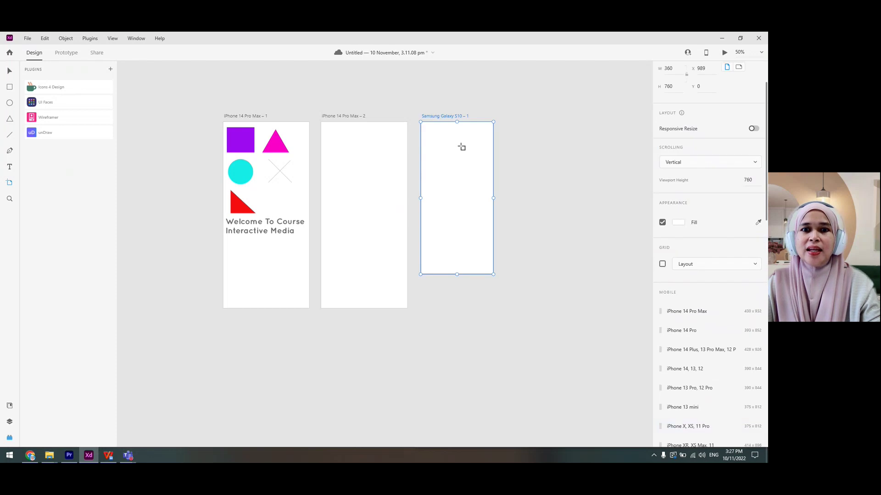
pyautogui.click(449, 121)
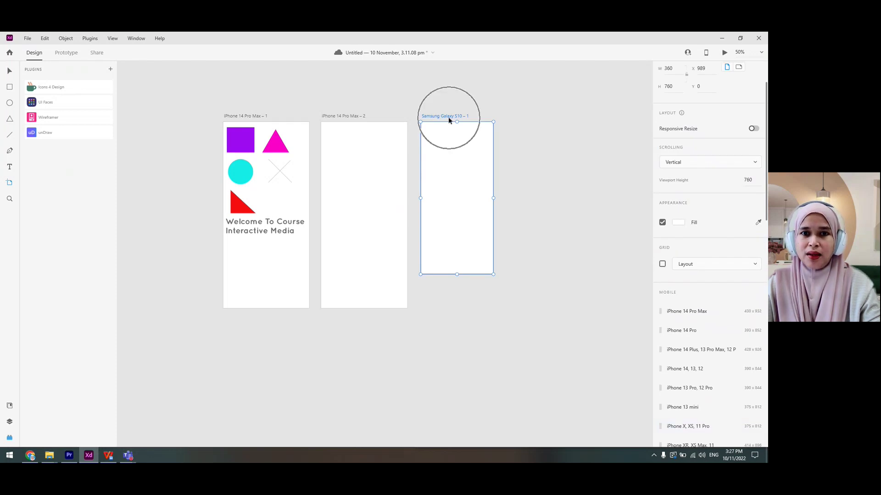
pyautogui.click(449, 120)
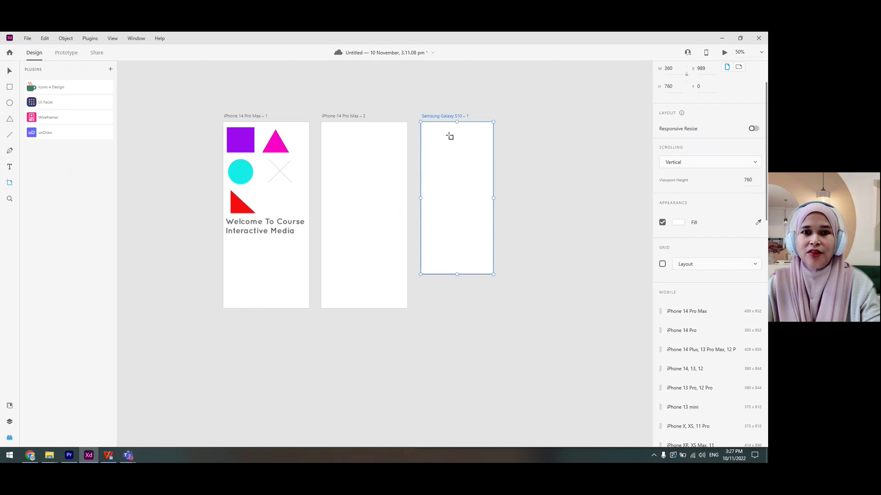
pyautogui.scroll(8, 449, 135)
pyautogui.moveTo(368, 97); pyautogui.dragTo(350, 147)
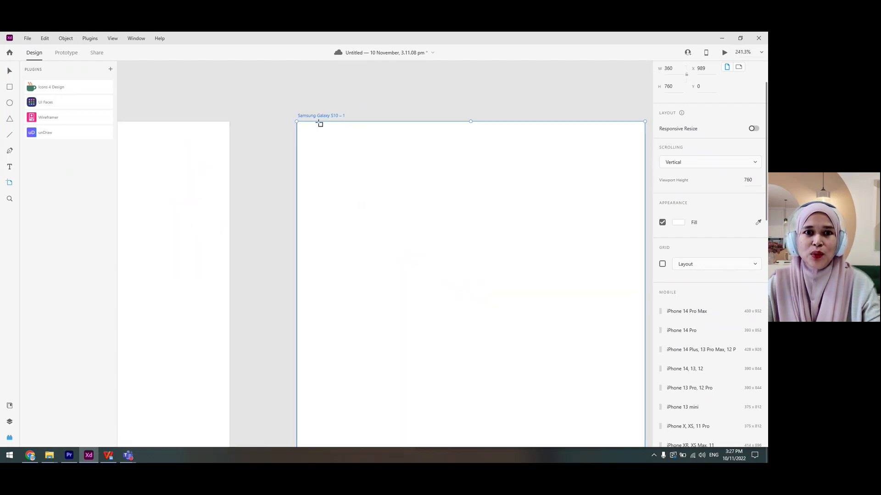
pyautogui.press('ctrl')
pyautogui.press('ctrl')
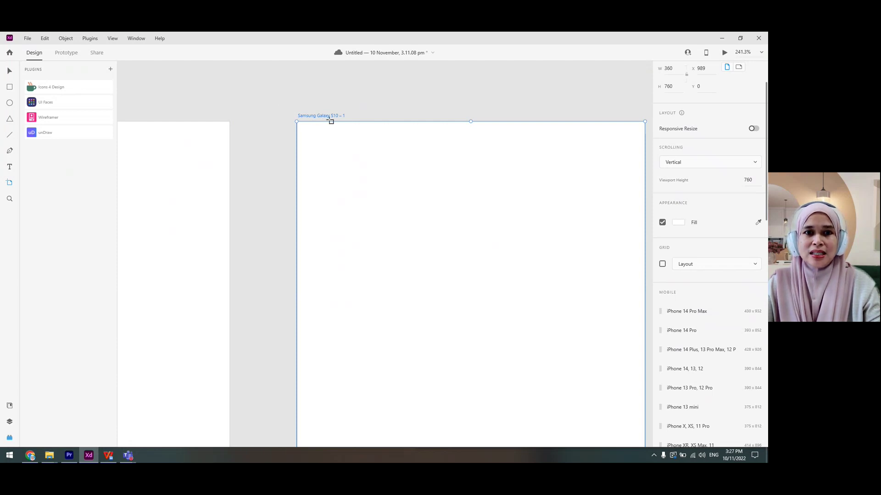
# Step: Delete the Samsung Galaxy S10 artboard
pyautogui.scroll(-5, 363, 165)
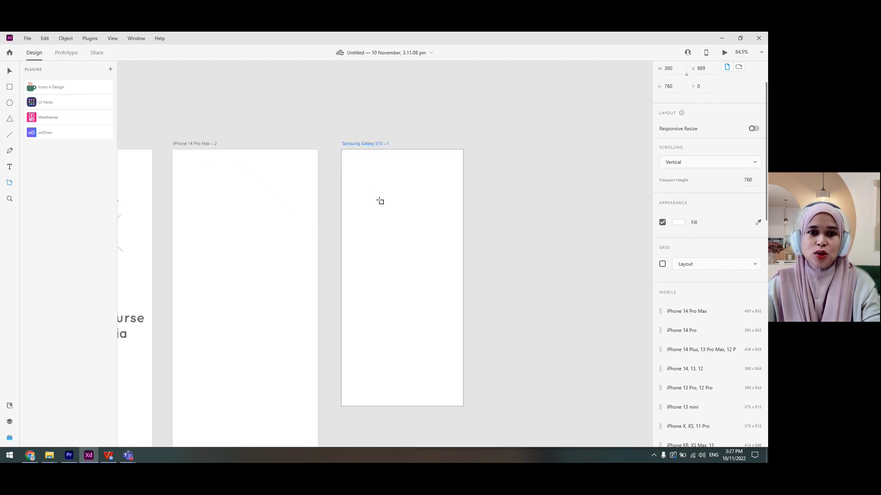
pyautogui.moveTo(399, 240); pyautogui.dragTo(474, 164)
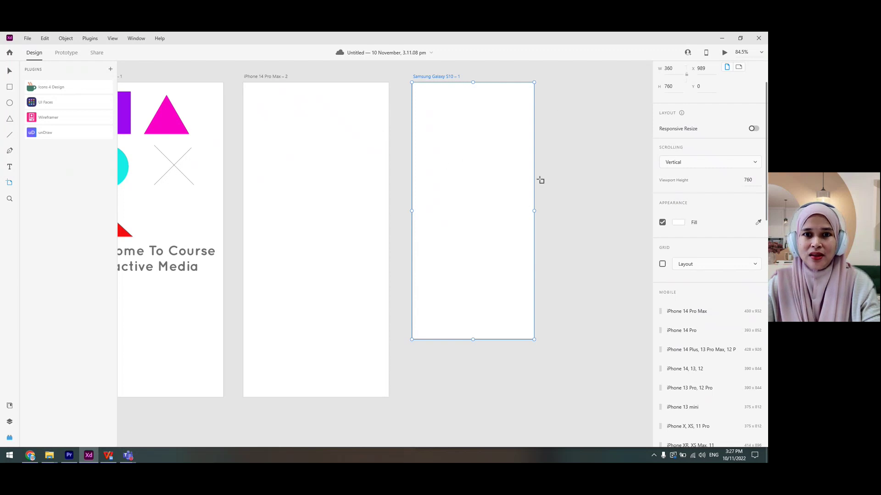
pyautogui.press('Delete')
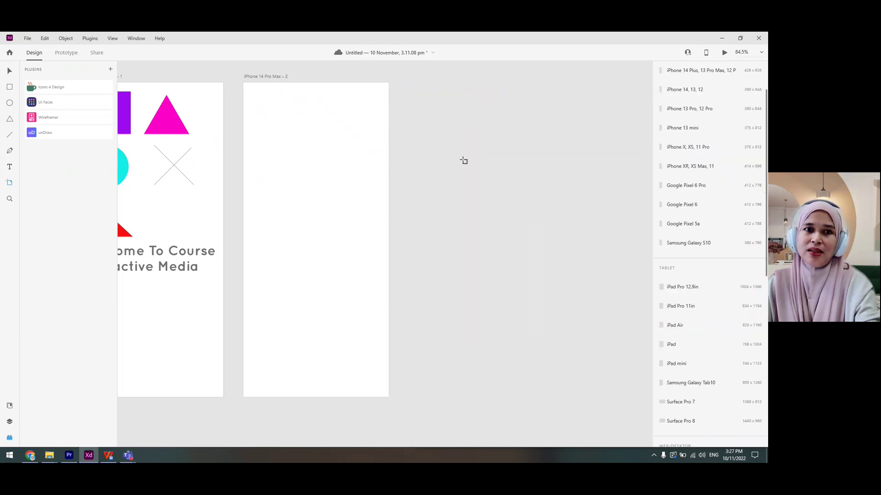
pyautogui.scroll(-1, 294, 204)
pyautogui.hscroll(-3, 294, 204)
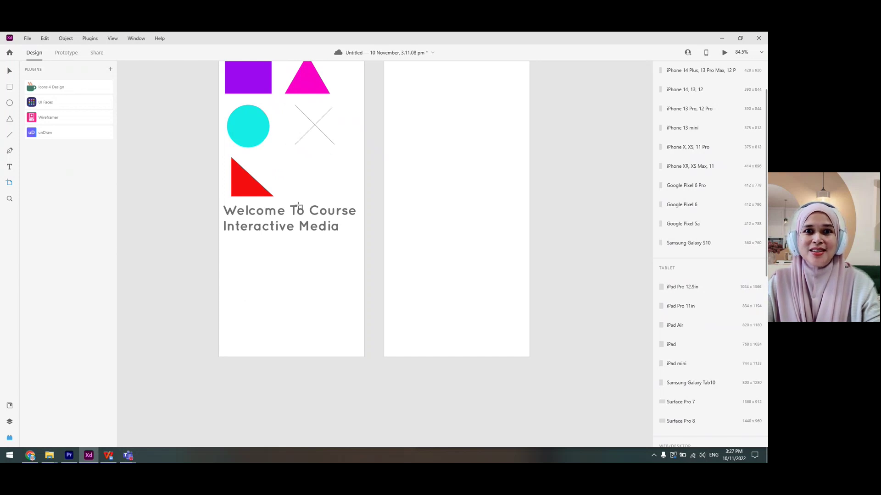
pyautogui.moveTo(367, 126); pyautogui.dragTo(375, 176)
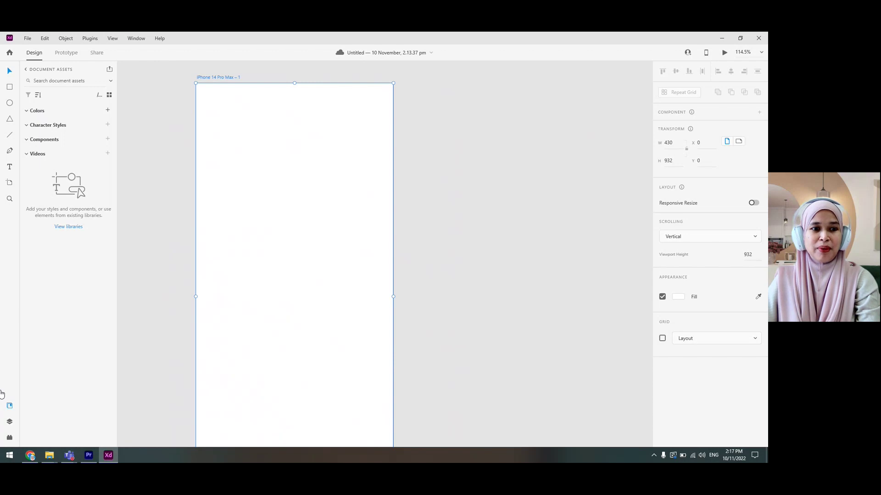
# Step: Examine the document assets, the layers list and the installed plugins in the document with a single blank artboard
pyautogui.moveTo(12, 409)
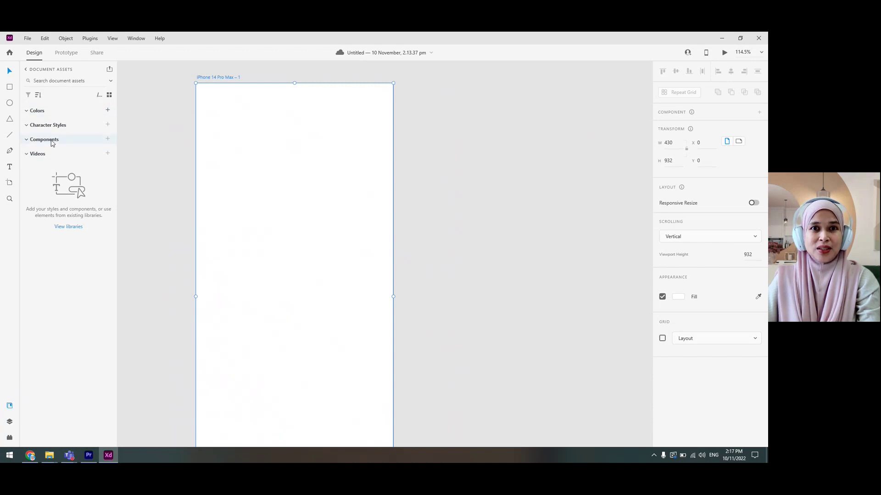
pyautogui.click(12, 425)
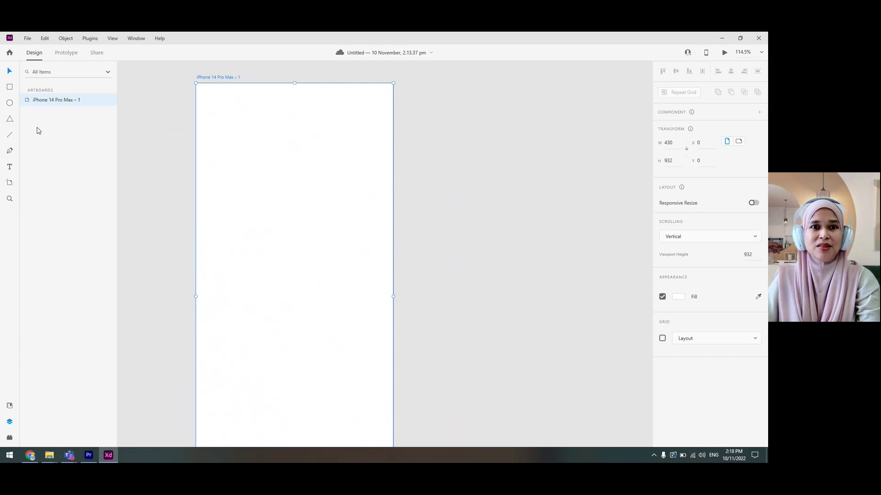
pyautogui.click(9, 438)
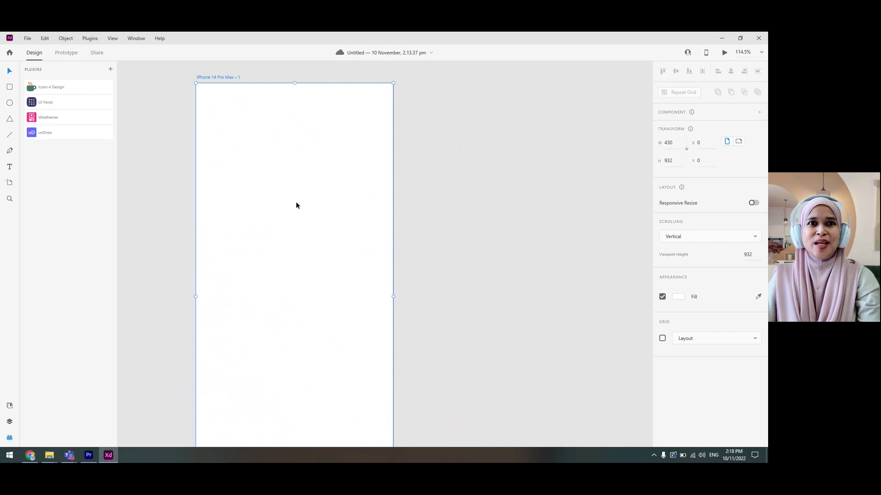
# Step: Examine the Prototype mode interaction settings for the iPhone artboard, and the Share mode's invite and device preview options
pyautogui.click(71, 54)
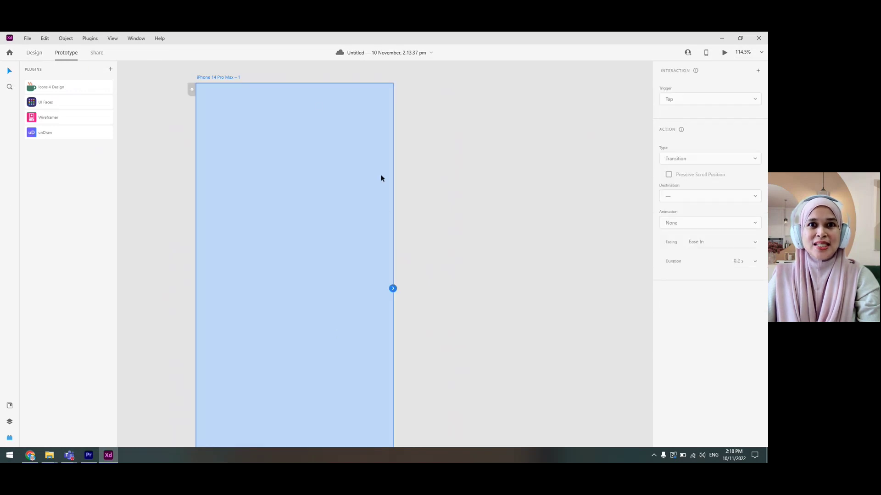
pyautogui.click(292, 205)
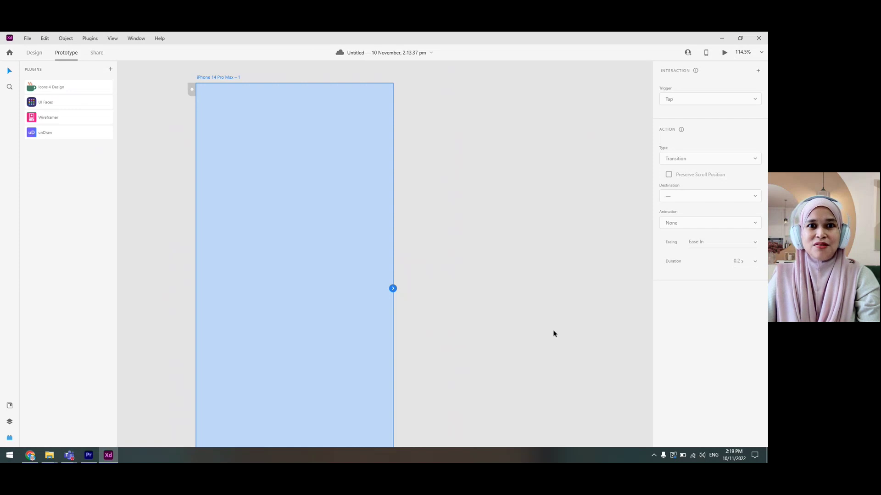
pyautogui.click(94, 54)
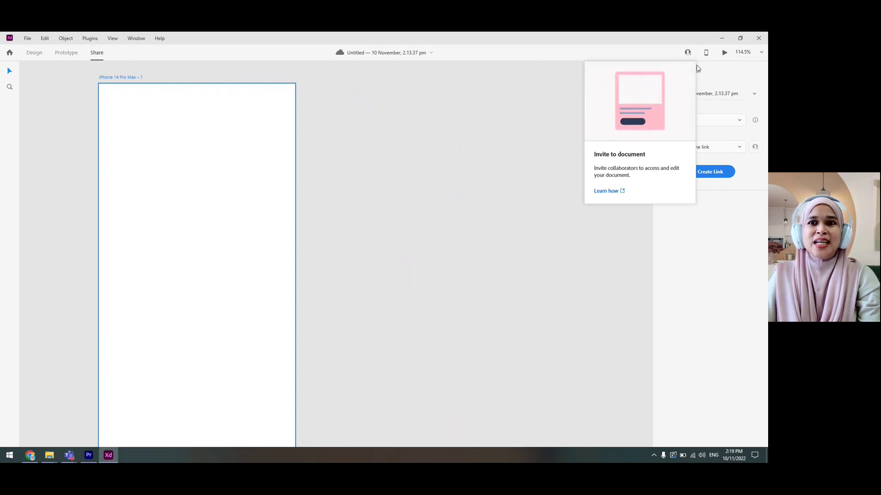
pyautogui.moveTo(707, 59)
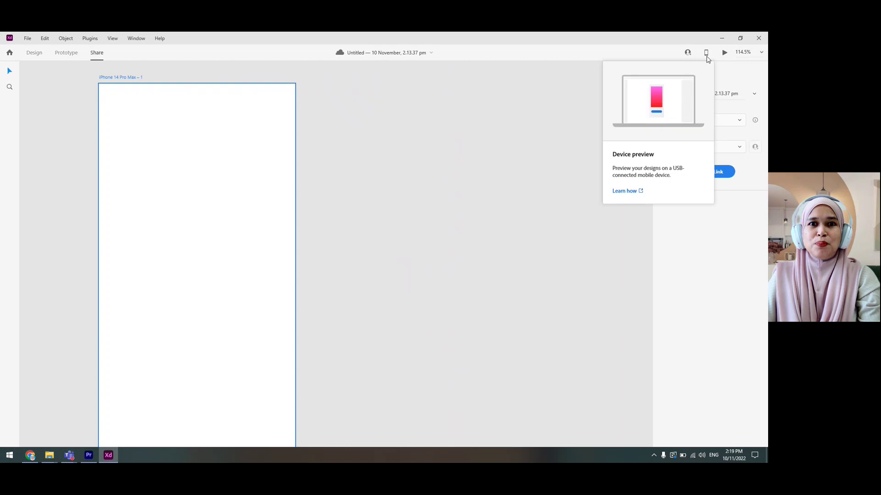